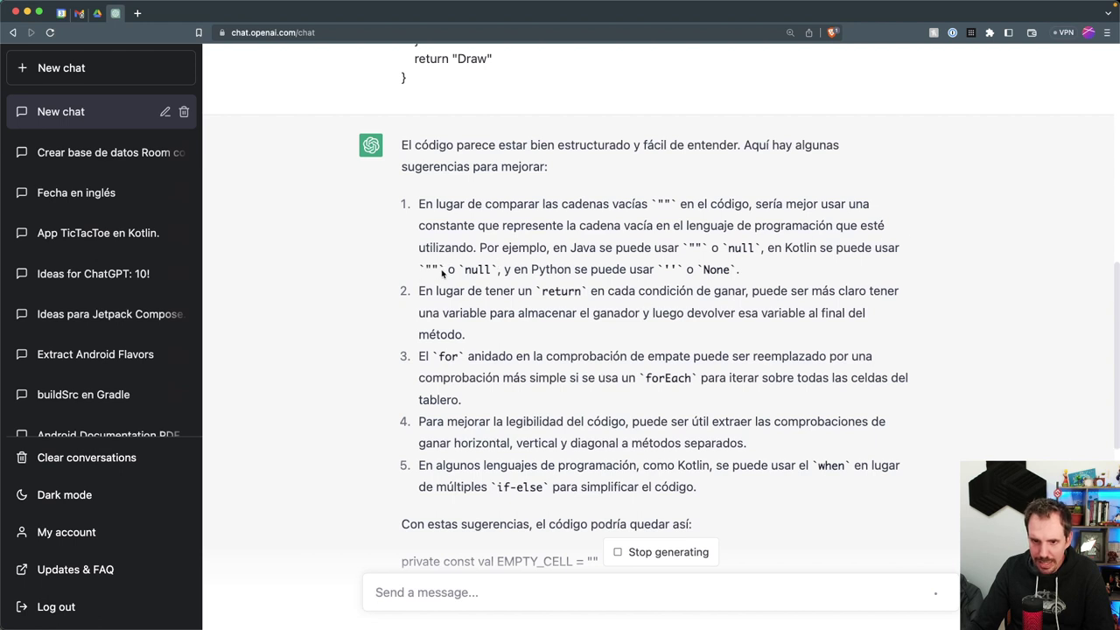
Read the five suggested improvements for the winner-checking code in the chat response.
{"action": "scroll", "coordinate": [434, 289], "scroll_direction": "up", "scroll_amount": 1}
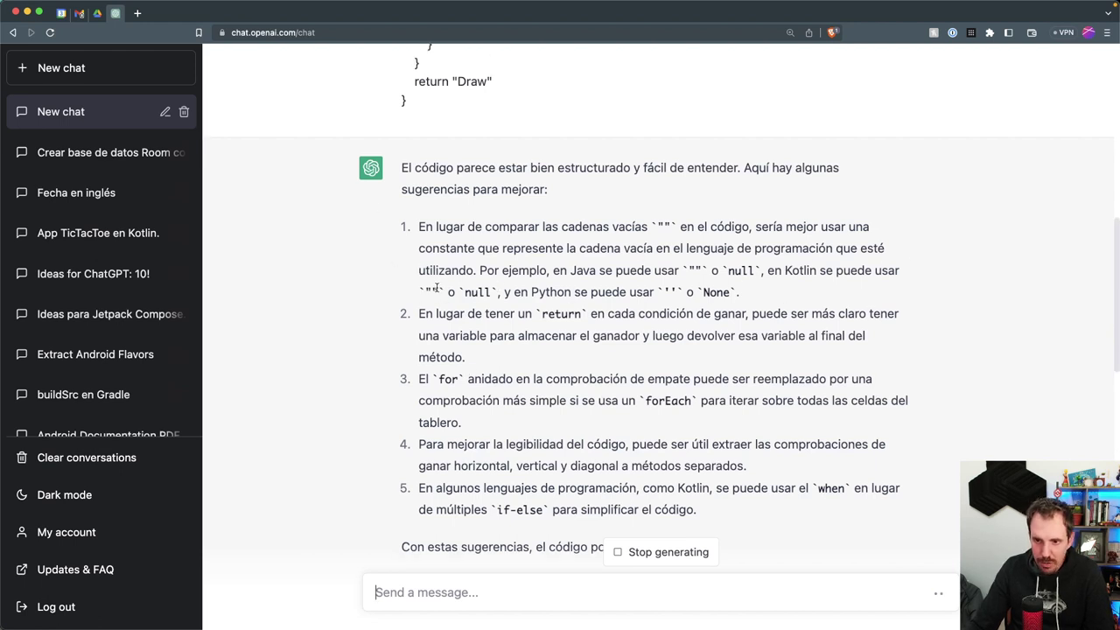
{"action": "scroll", "coordinate": [779, 236], "scroll_direction": "up", "scroll_amount": 1}
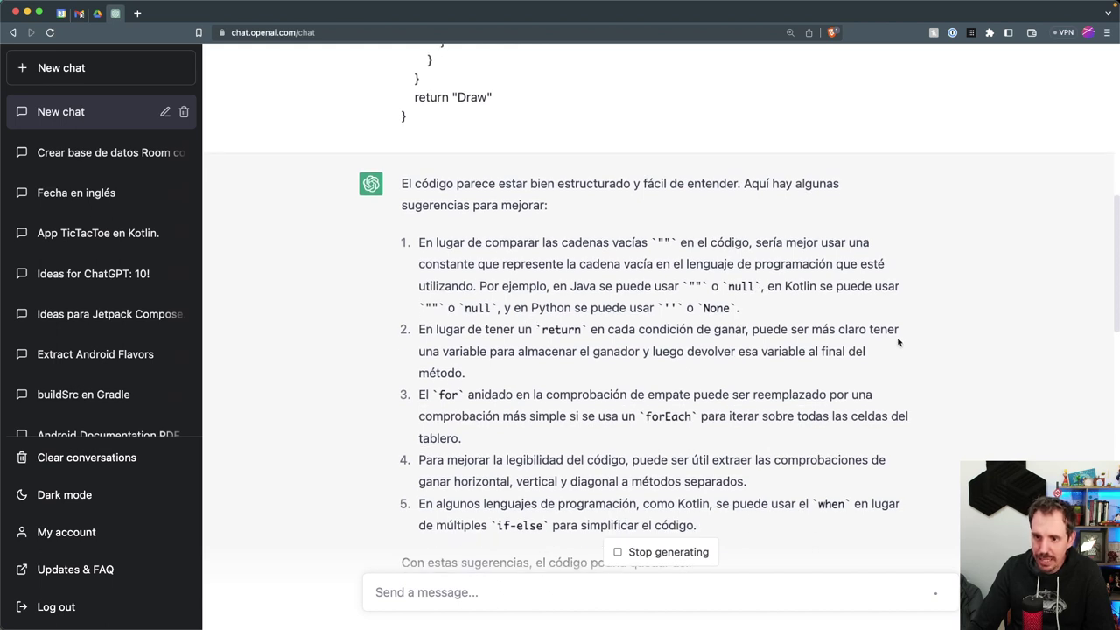
{"action": "double_click", "coordinate": [665, 351]}
{"action": "left_click", "coordinate": [825, 334]}
{"action": "scroll", "coordinate": [505, 241], "scroll_direction": "down", "scroll_amount": 3}
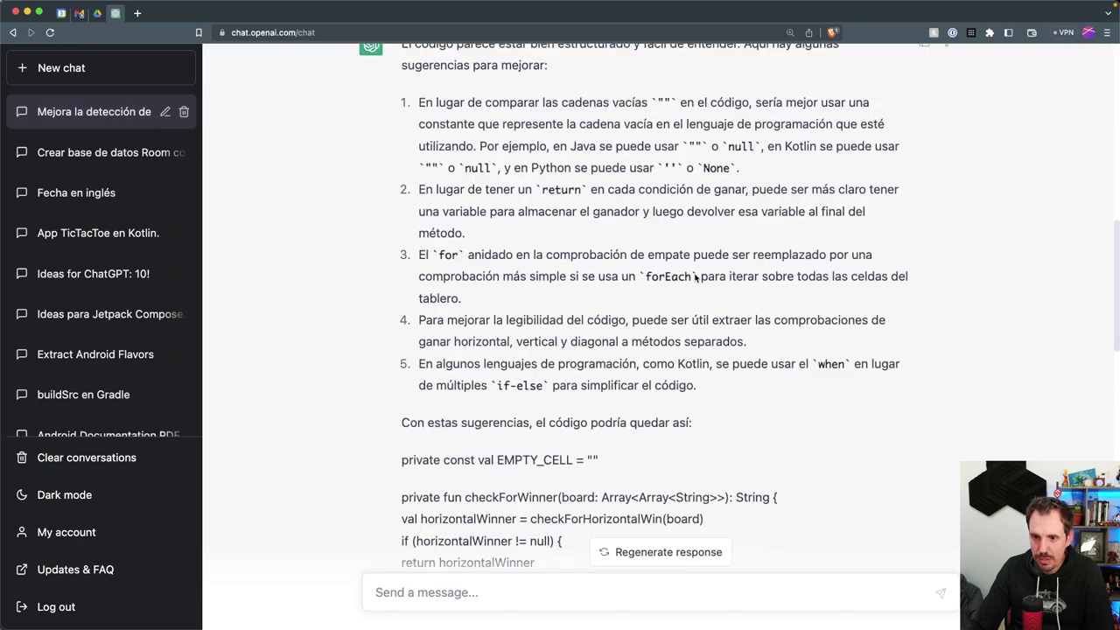
{"action": "scroll", "coordinate": [479, 298], "scroll_direction": "down", "scroll_amount": 1}
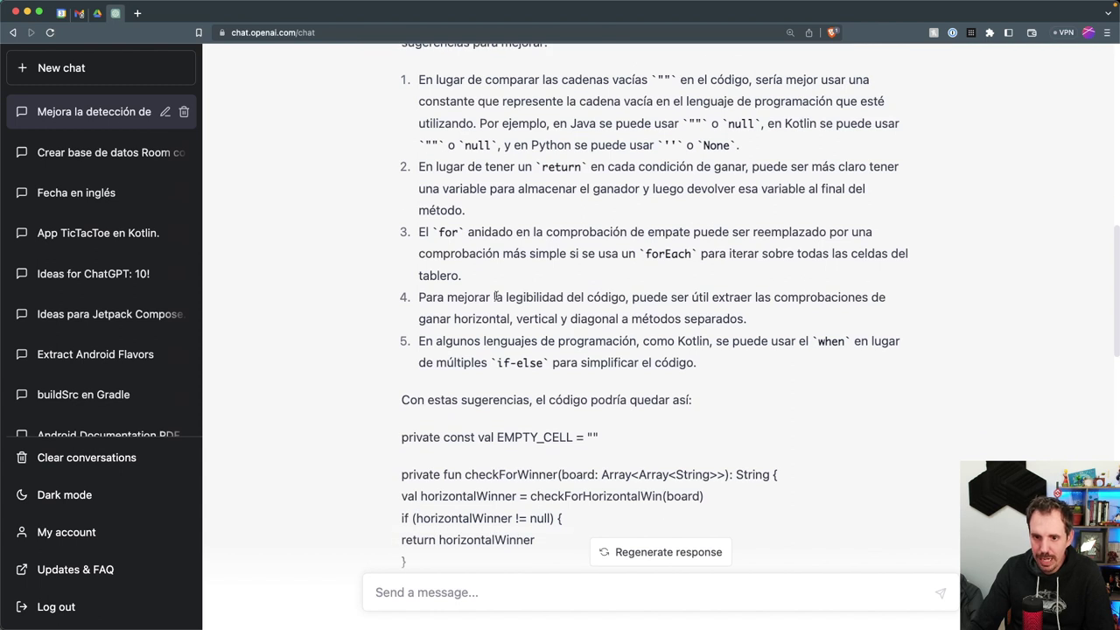
{"action": "scroll", "coordinate": [497, 296], "scroll_direction": "down", "scroll_amount": 2}
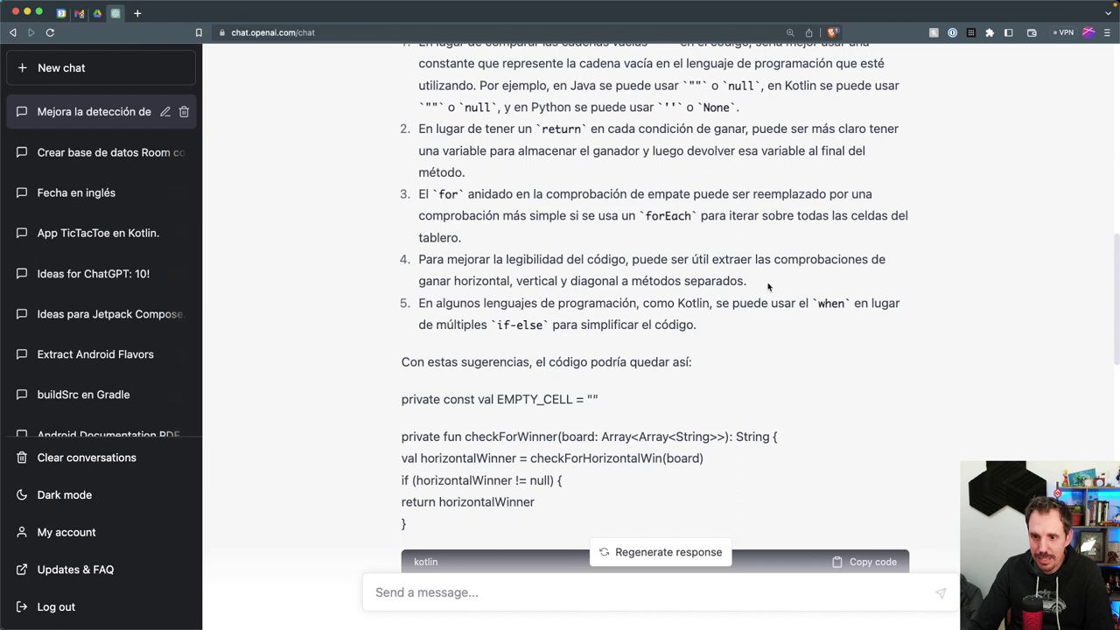
{"action": "scroll", "coordinate": [785, 271], "scroll_direction": "down", "scroll_amount": 3}
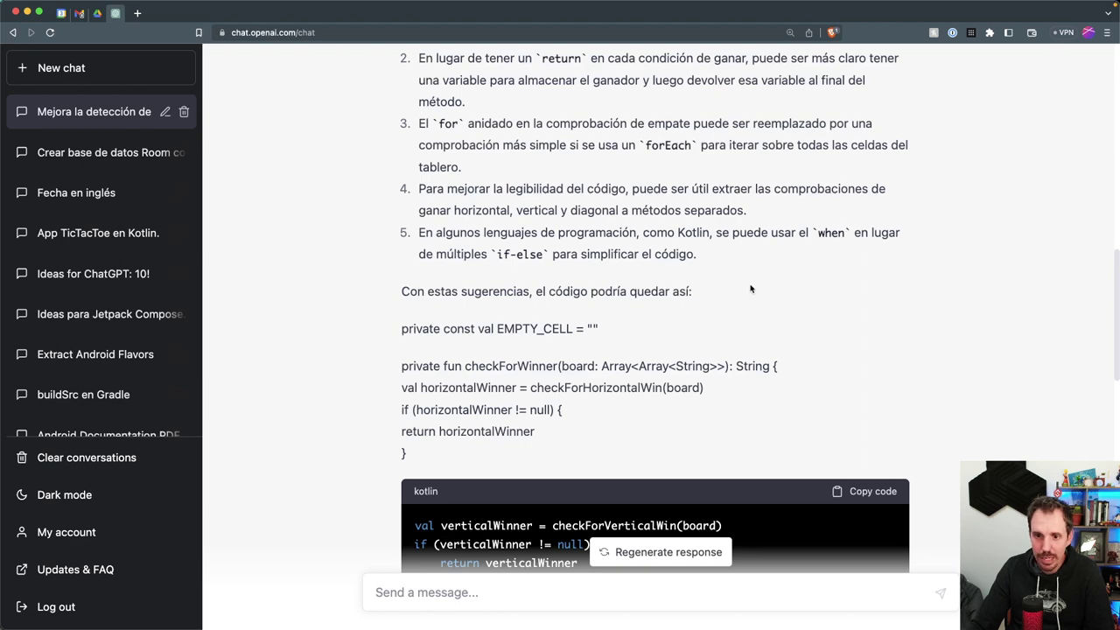
{"action": "scroll", "coordinate": [764, 296], "scroll_direction": "down", "scroll_amount": 4}
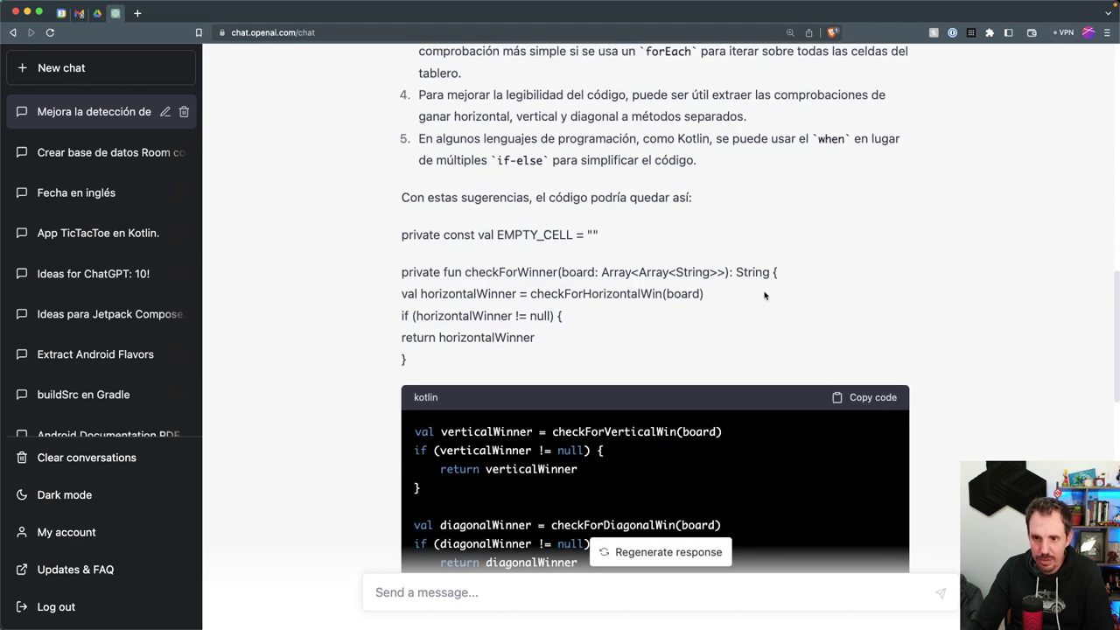
Examine the refactored checkForWinner code, from the EMPTY_CELL constant through the horizontal, vertical, diagonal and draw checks.
{"action": "scroll", "coordinate": [764, 296], "scroll_direction": "down", "scroll_amount": 10}
{"action": "scroll", "coordinate": [442, 274], "scroll_direction": "up", "scroll_amount": 12}
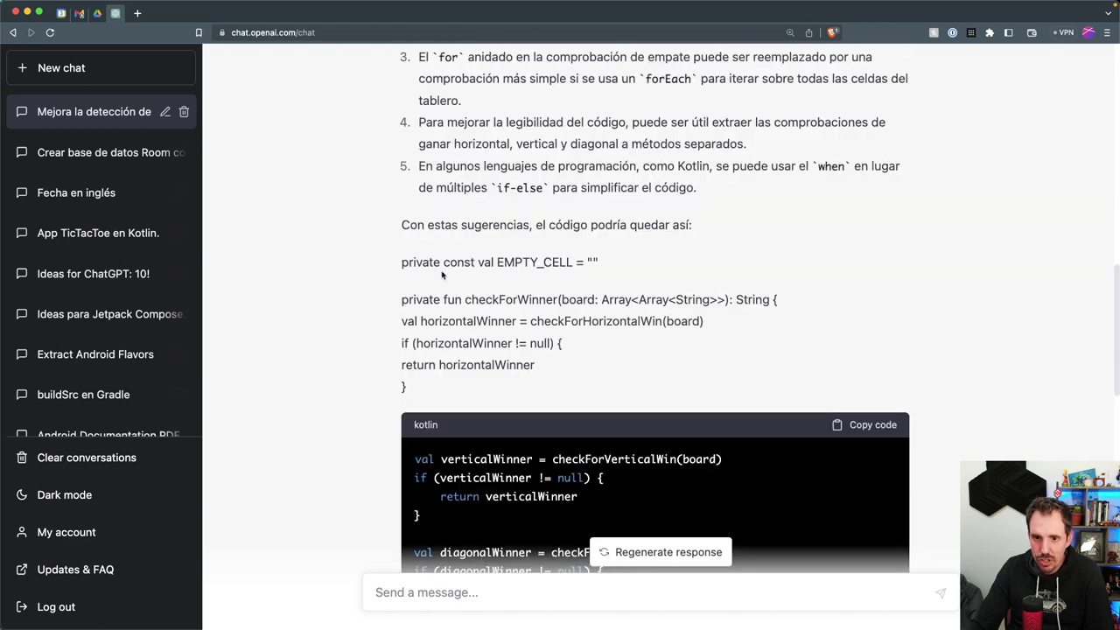
{"action": "scroll", "coordinate": [447, 267], "scroll_direction": "down", "scroll_amount": 1}
{"action": "scroll", "coordinate": [613, 262], "scroll_direction": "down", "scroll_amount": 1}
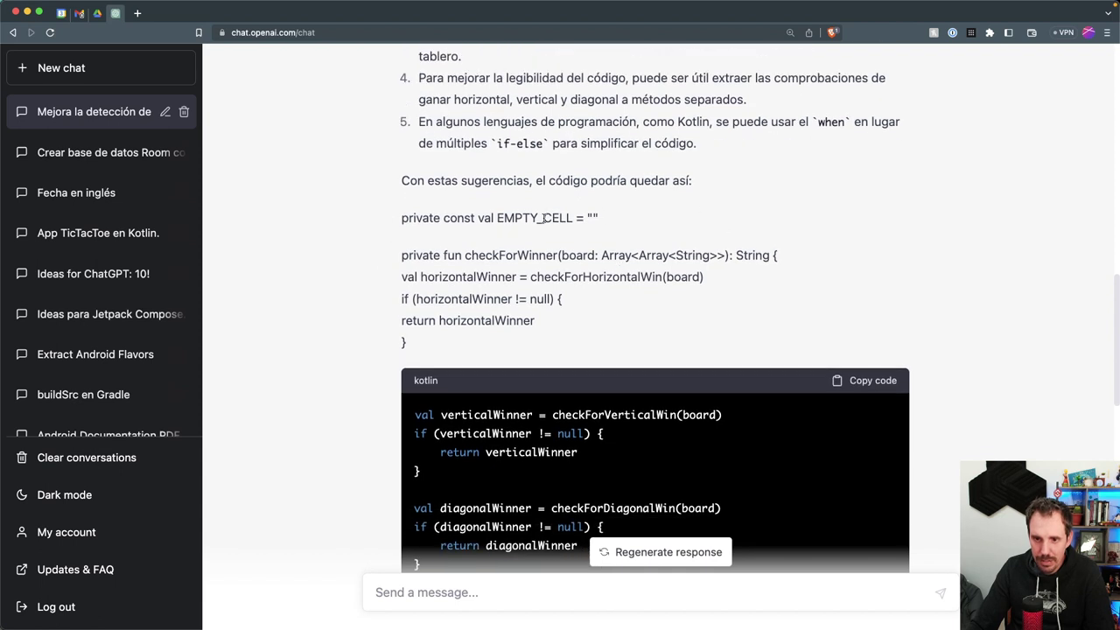
{"action": "double_click", "coordinate": [542, 218]}
{"action": "left_click", "coordinate": [642, 255]}
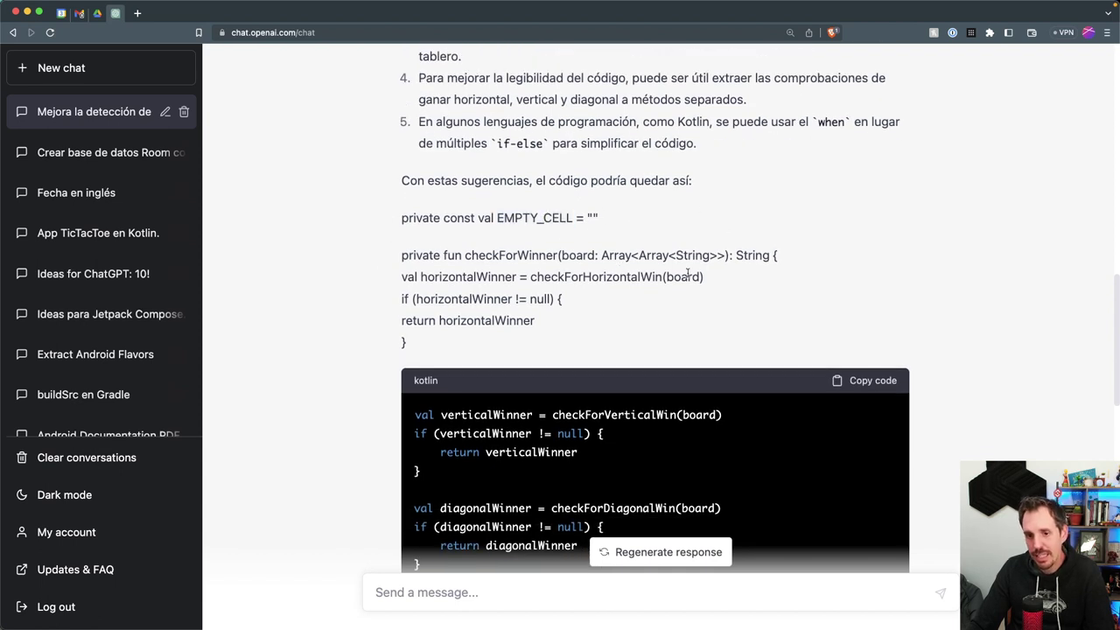
{"action": "scroll", "coordinate": [612, 227], "scroll_direction": "down", "scroll_amount": 3}
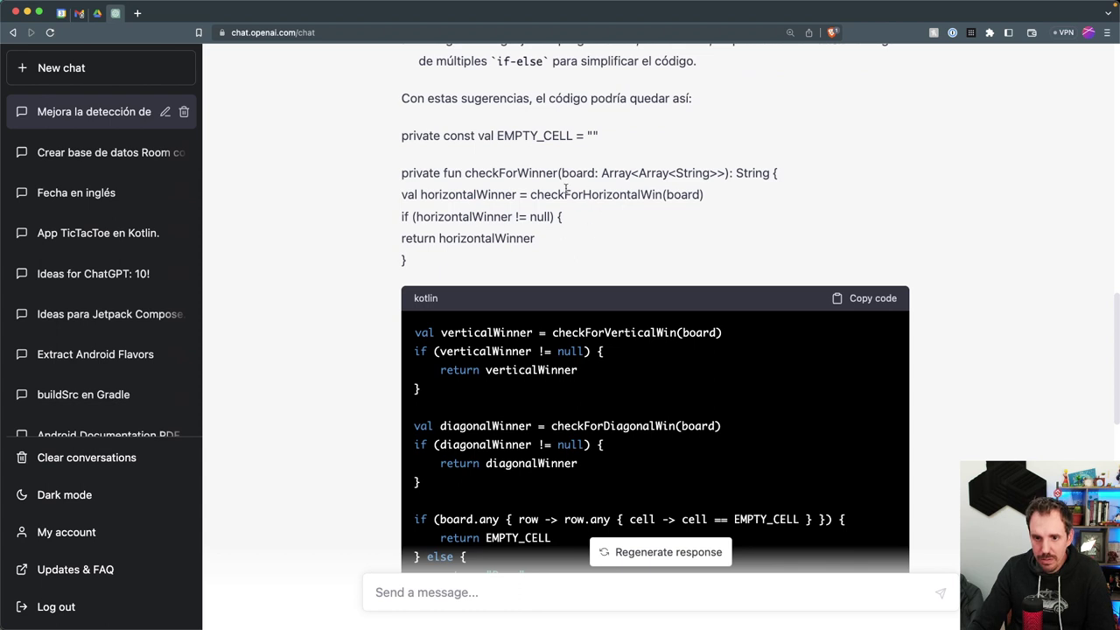
{"action": "scroll", "coordinate": [440, 197], "scroll_direction": "down", "scroll_amount": 2}
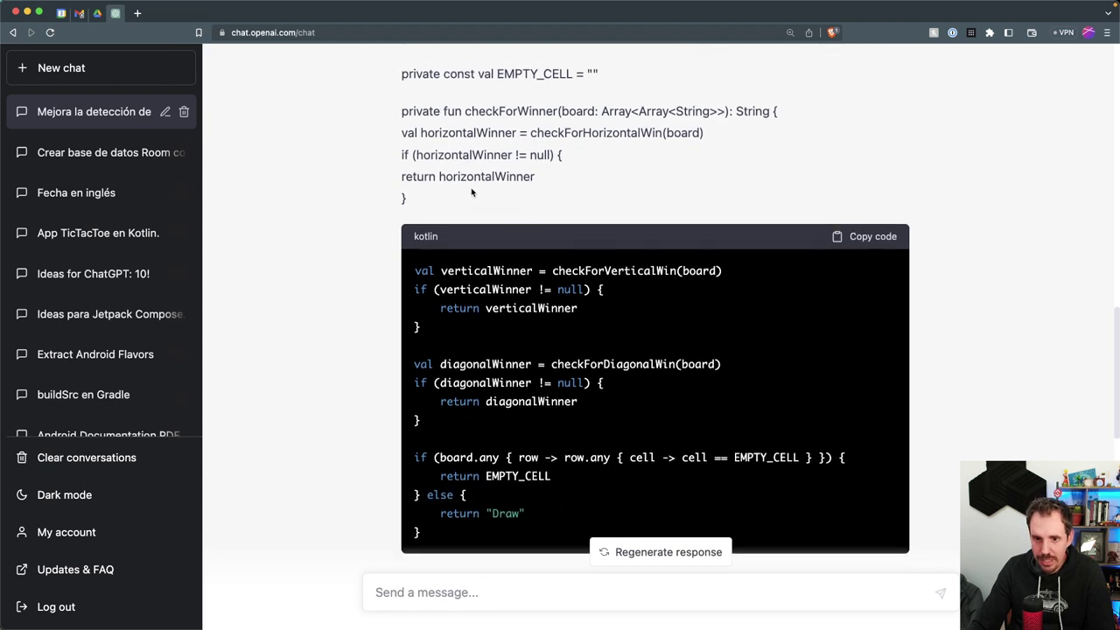
{"action": "scroll", "coordinate": [485, 332], "scroll_direction": "down", "scroll_amount": 1}
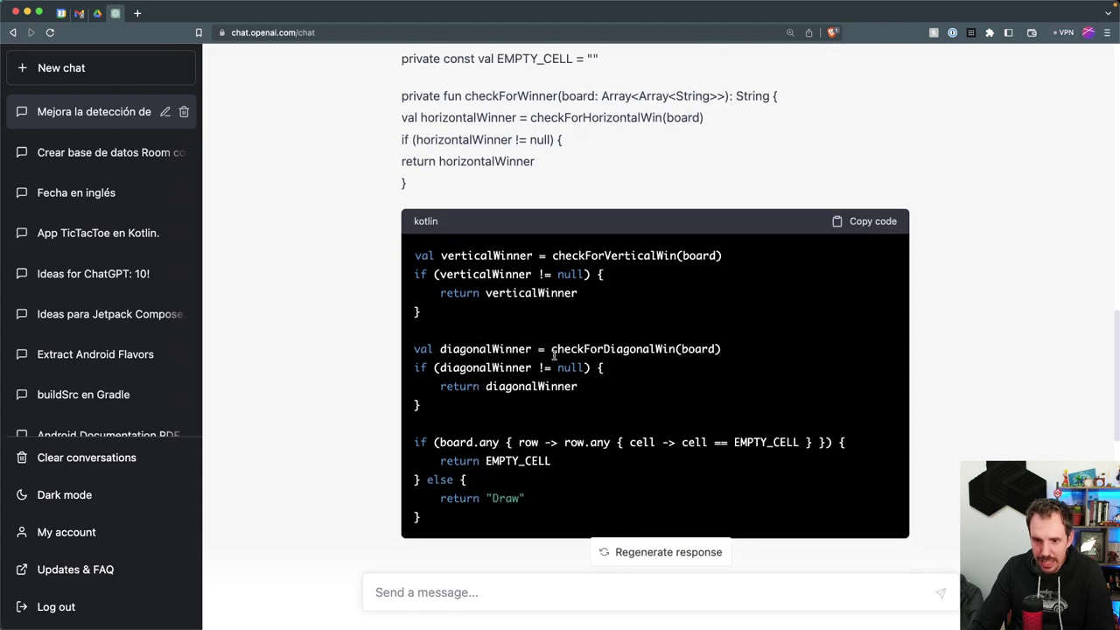
{"action": "scroll", "coordinate": [549, 295], "scroll_direction": "down", "scroll_amount": 3}
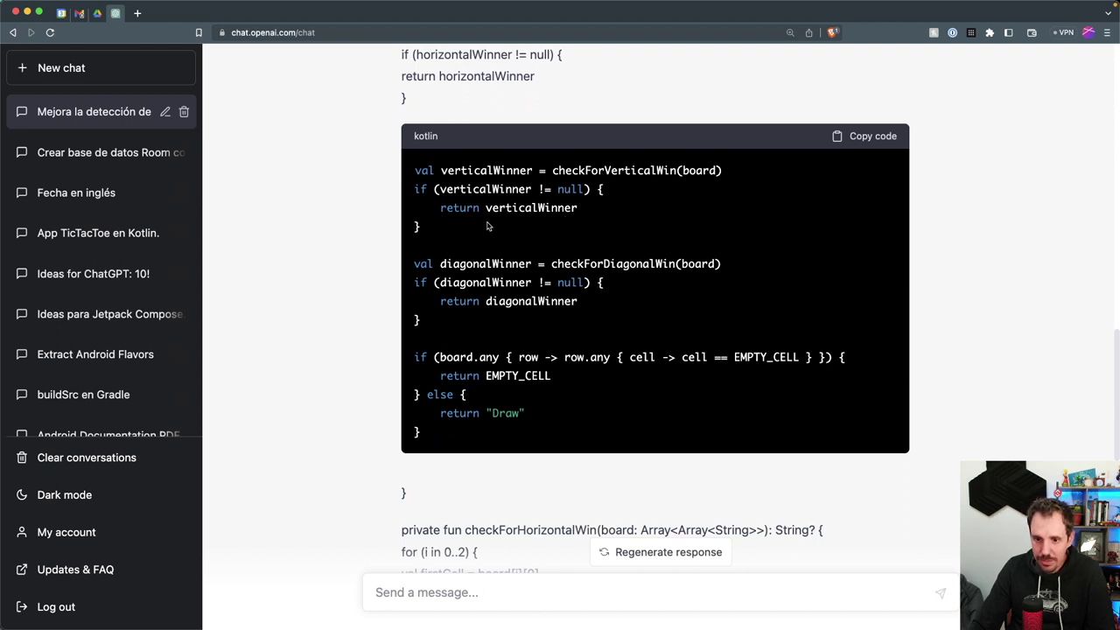
{"action": "scroll", "coordinate": [488, 226], "scroll_direction": "down", "scroll_amount": 2}
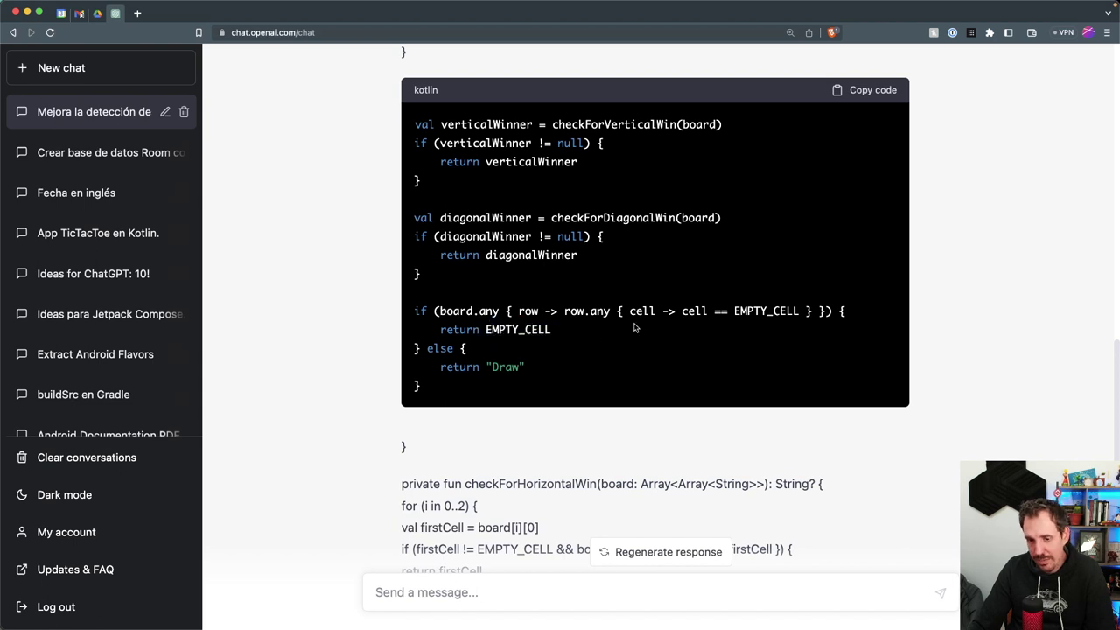
{"action": "scroll", "coordinate": [552, 328], "scroll_direction": "down", "scroll_amount": 1}
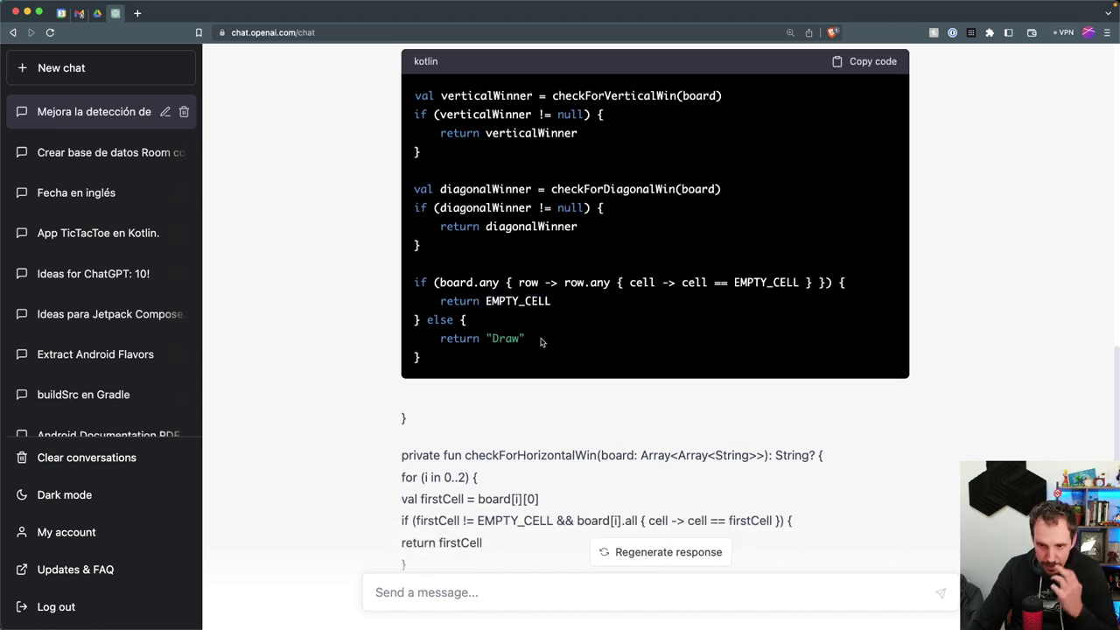
{"action": "left_click_drag", "start_coordinate": [480, 338], "coordinate": [571, 338]}
{"action": "left_click", "coordinate": [682, 350]}
Review the separate horizontal, vertical and diagonal win-checking functions in the rest of the response.
{"action": "scroll", "coordinate": [549, 318], "scroll_direction": "down", "scroll_amount": 10}
{"action": "scroll", "coordinate": [510, 274], "scroll_direction": "down", "scroll_amount": 5}
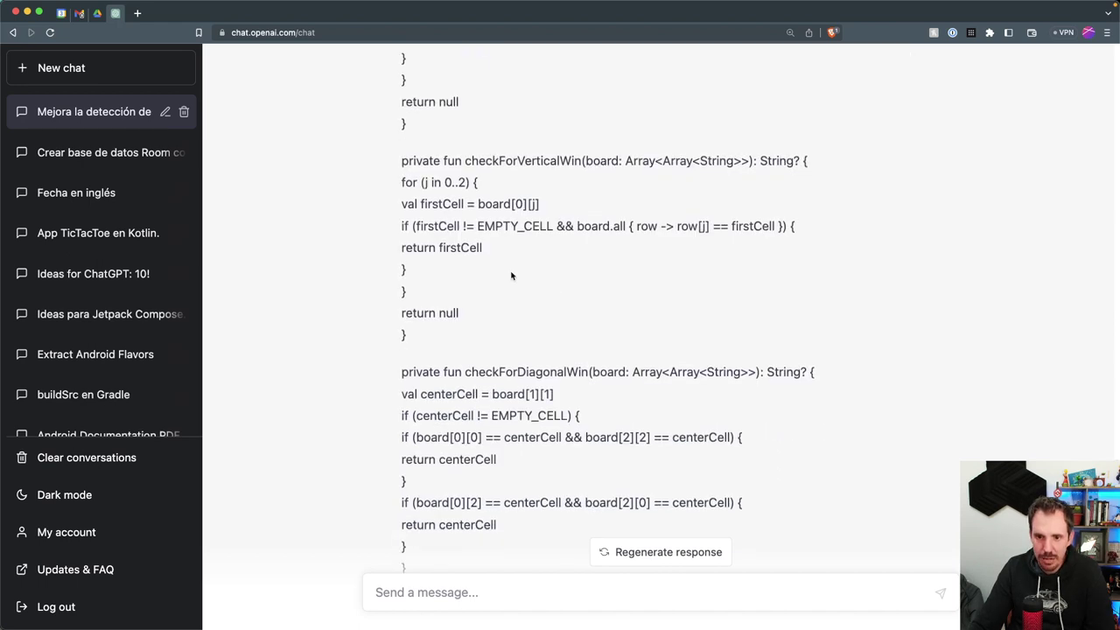
{"action": "scroll", "coordinate": [516, 297], "scroll_direction": "up", "scroll_amount": 10}
{"action": "scroll", "coordinate": [523, 310], "scroll_direction": "up", "scroll_amount": 10}
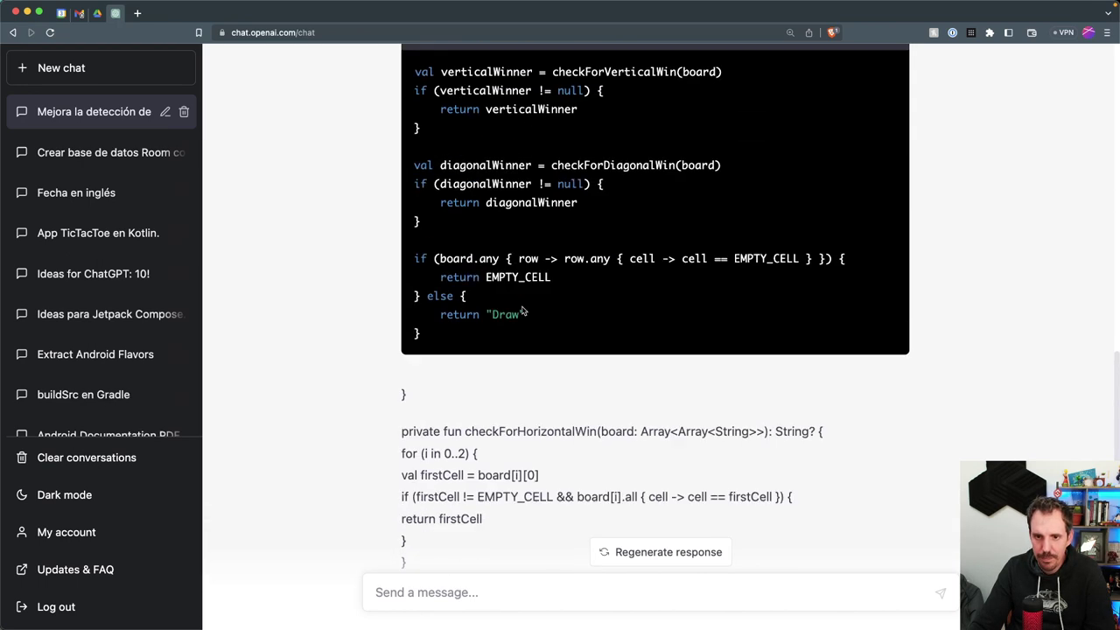
{"action": "scroll", "coordinate": [553, 354], "scroll_direction": "down", "scroll_amount": 10}
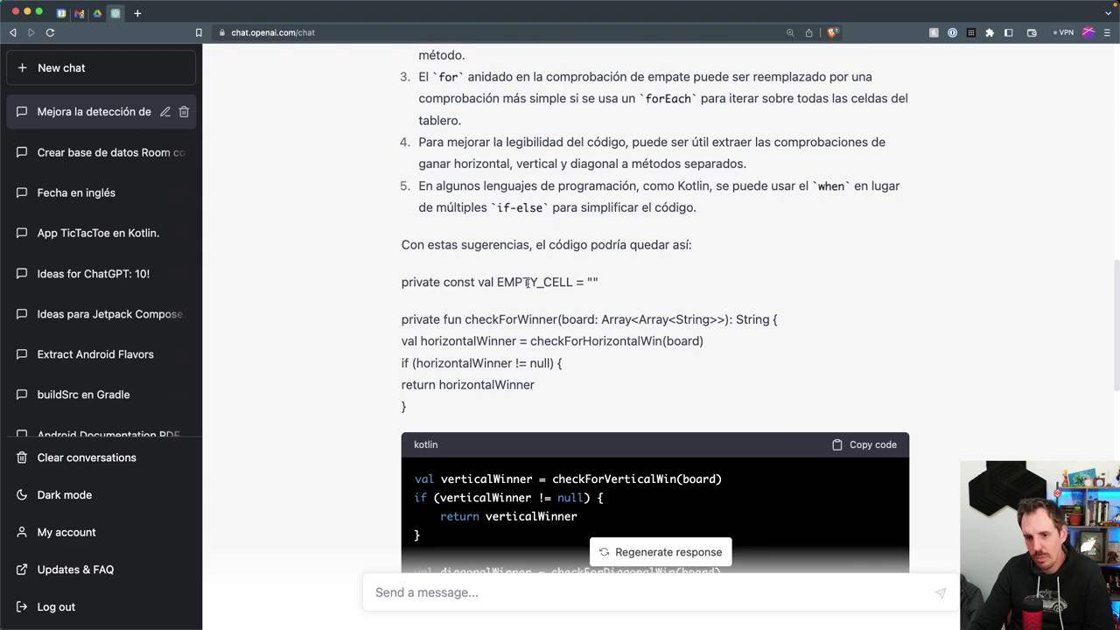
{"action": "scroll", "coordinate": [486, 371], "scroll_direction": "down", "scroll_amount": 1}
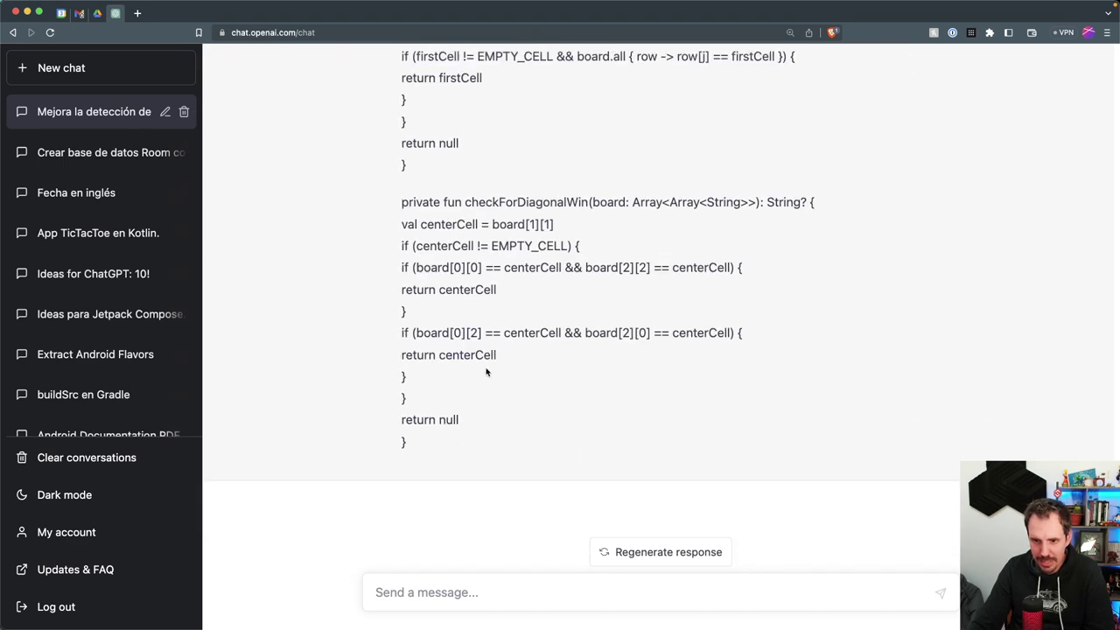
{"action": "scroll", "coordinate": [682, 480], "scroll_direction": "up", "scroll_amount": 2}
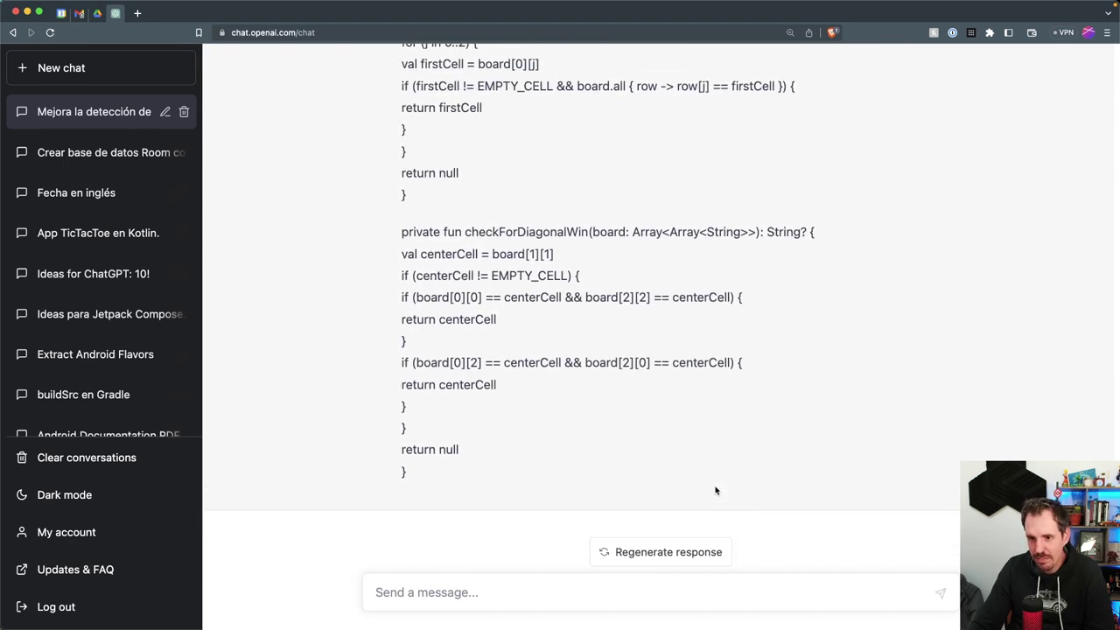
{"action": "scroll", "coordinate": [717, 488], "scroll_direction": "down", "scroll_amount": 2}
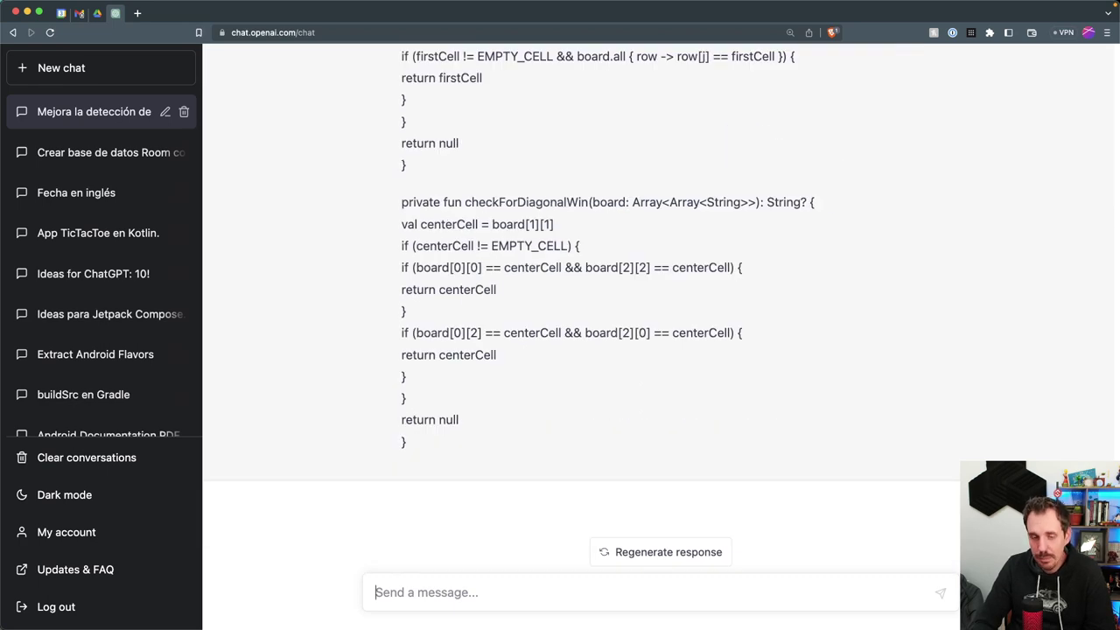
Send the follow-up message "¿Hay alguna forma de optimizar este código, aunque sea menos legible? Tengo un problema de rendimiento aquí".
{"action": "type", "text": "¿Hay alguna fo"}
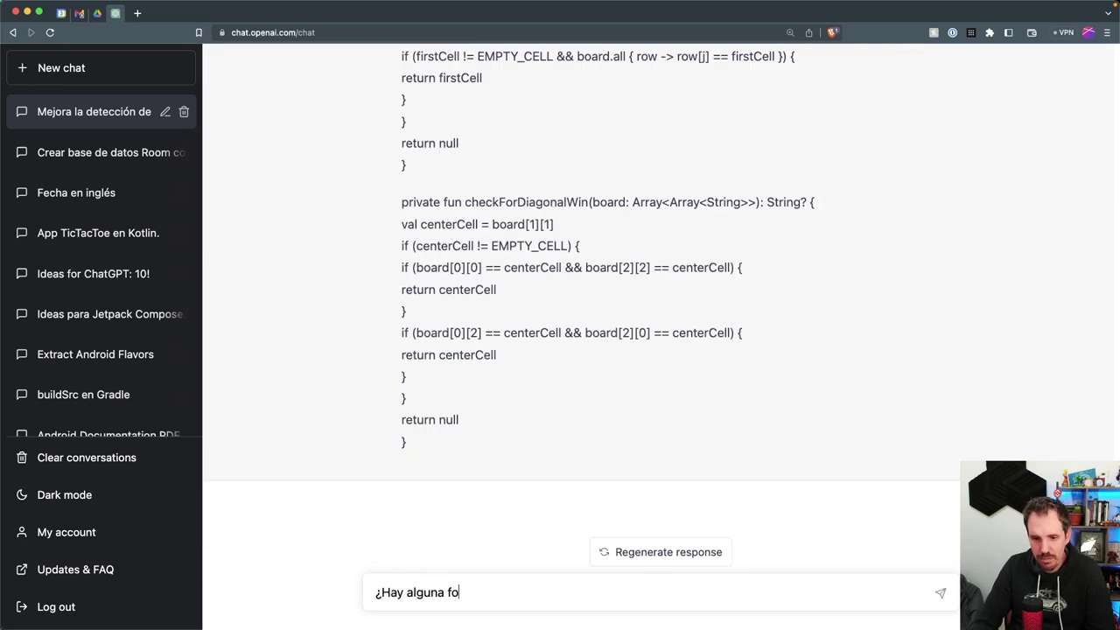
{"action": "type", "text": "rma de optimizar este "}
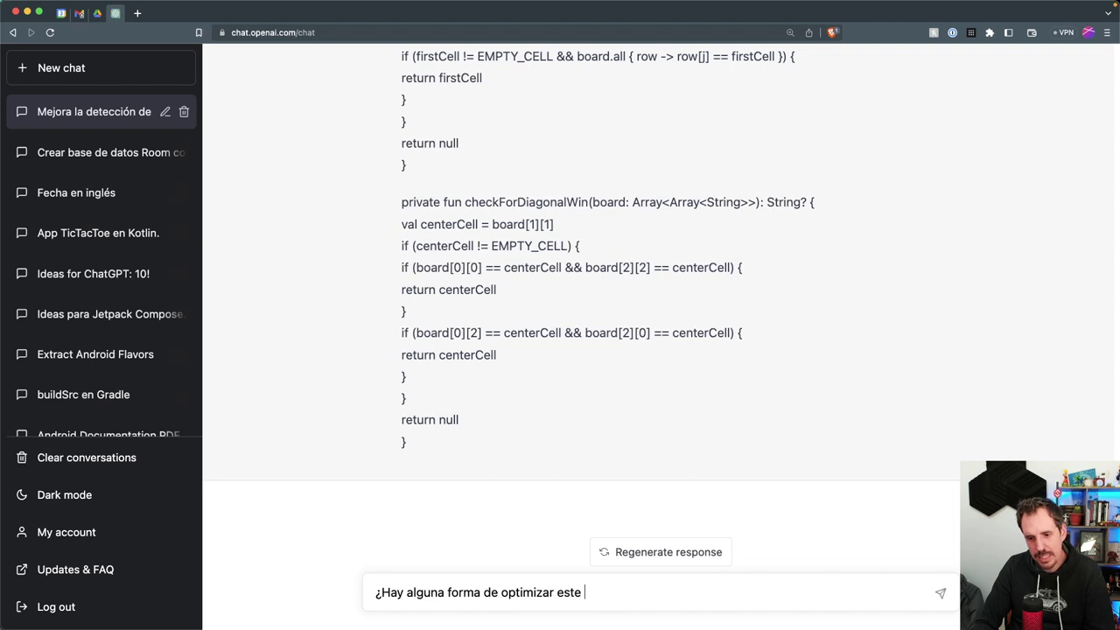
{"action": "type", "text": "código, aunque sea menos lej"}
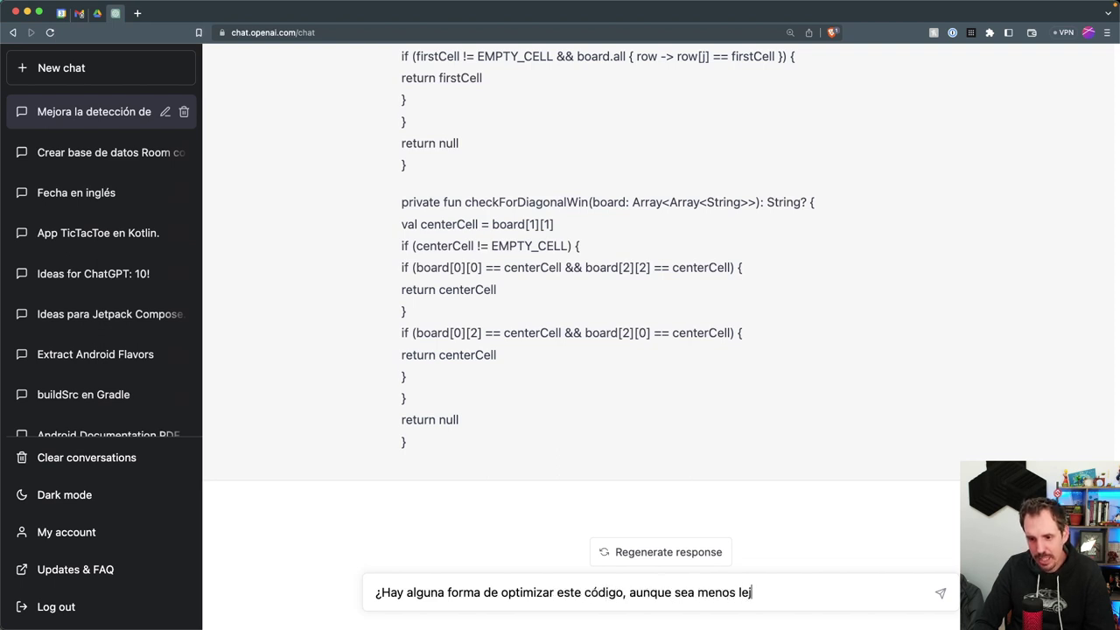
{"action": "key", "text": "BackSpace"}
{"action": "type", "text": "gible? Tengo un pr"}
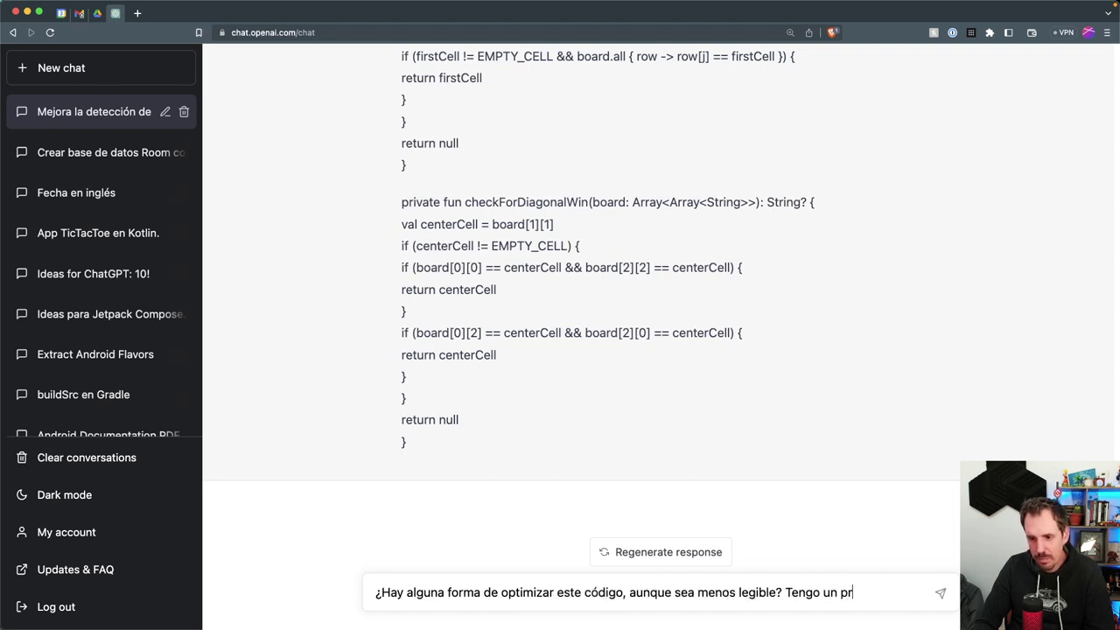
{"action": "type", "text": "oblema de rendimiento aquí"}
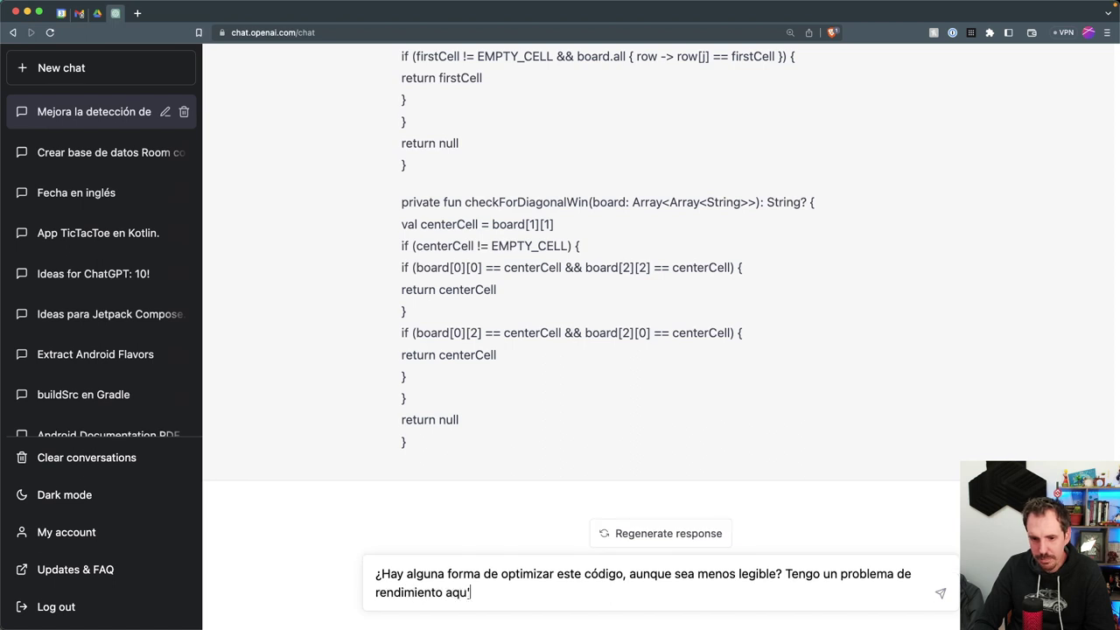
{"action": "key", "text": "Return"}
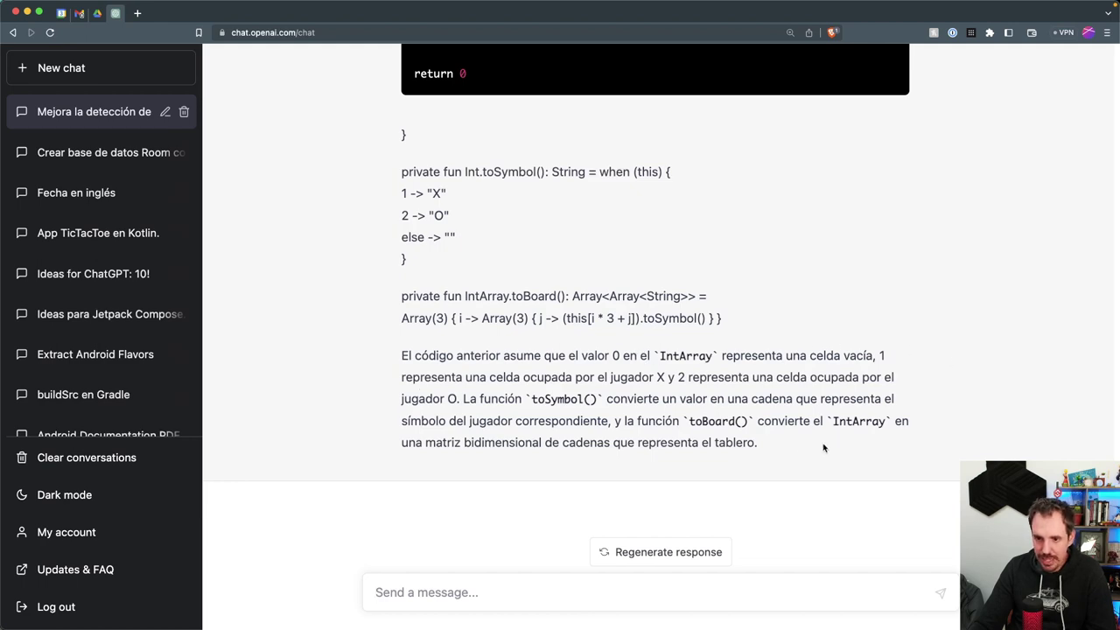
Review the performance suggestions and the optimized IntArray-based code in the new response.
{"action": "scroll", "coordinate": [611, 434], "scroll_direction": "up", "scroll_amount": 10}
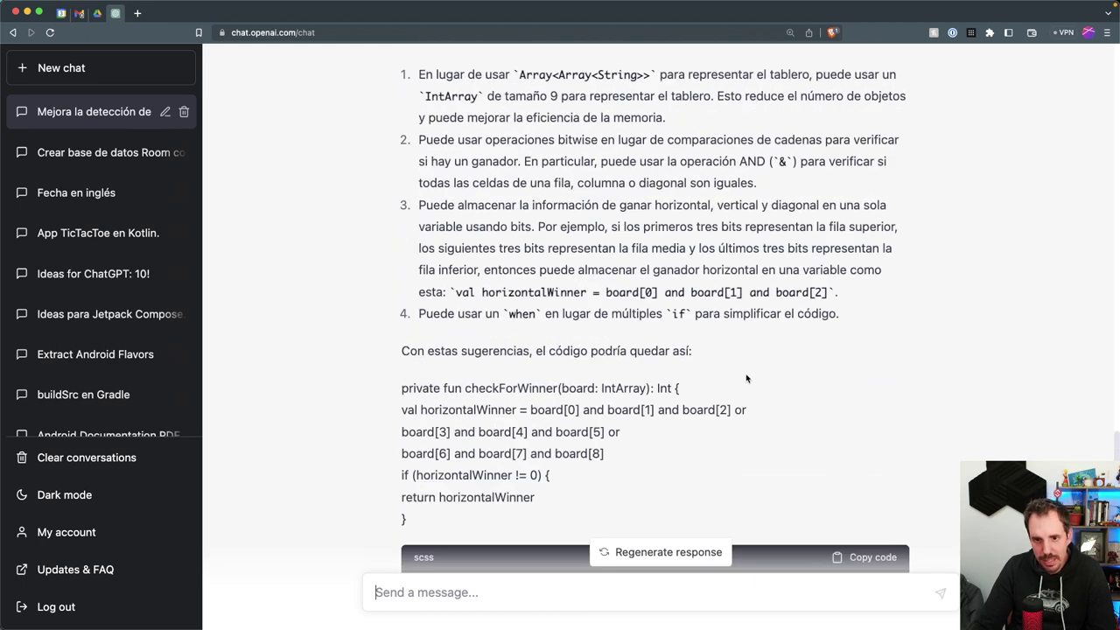
{"action": "scroll", "coordinate": [731, 405], "scroll_direction": "down", "scroll_amount": 2}
{"action": "scroll", "coordinate": [589, 458], "scroll_direction": "down", "scroll_amount": 15}
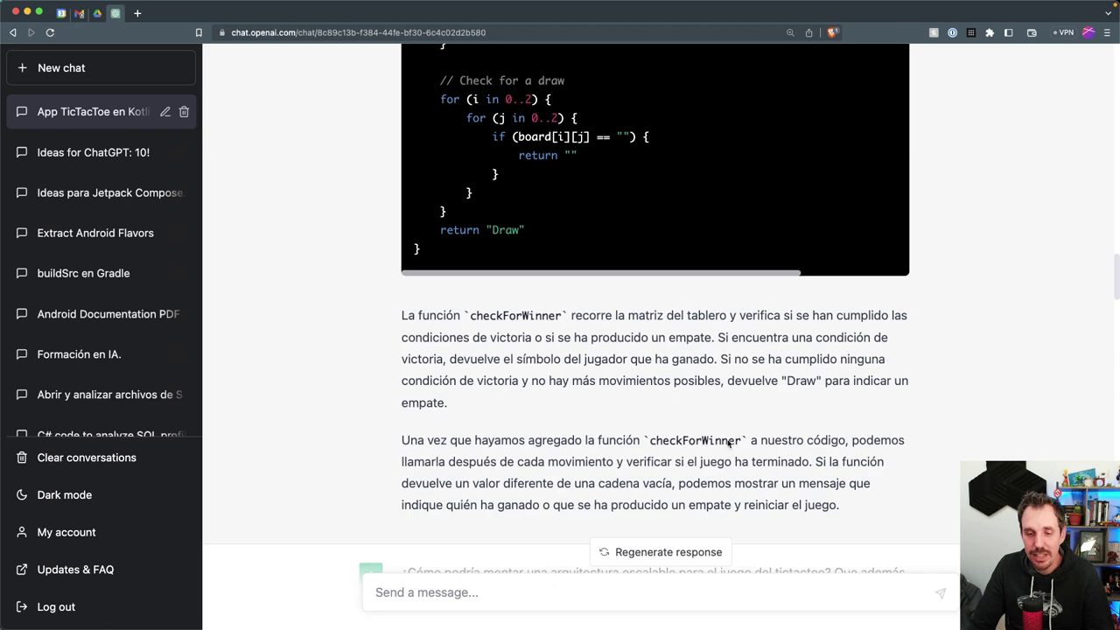
In the TicTacToe app conversation, read the question and answer about a scalable architecture separating the interface from the business logic.
{"action": "scroll", "coordinate": [745, 454], "scroll_direction": "down", "scroll_amount": 2}
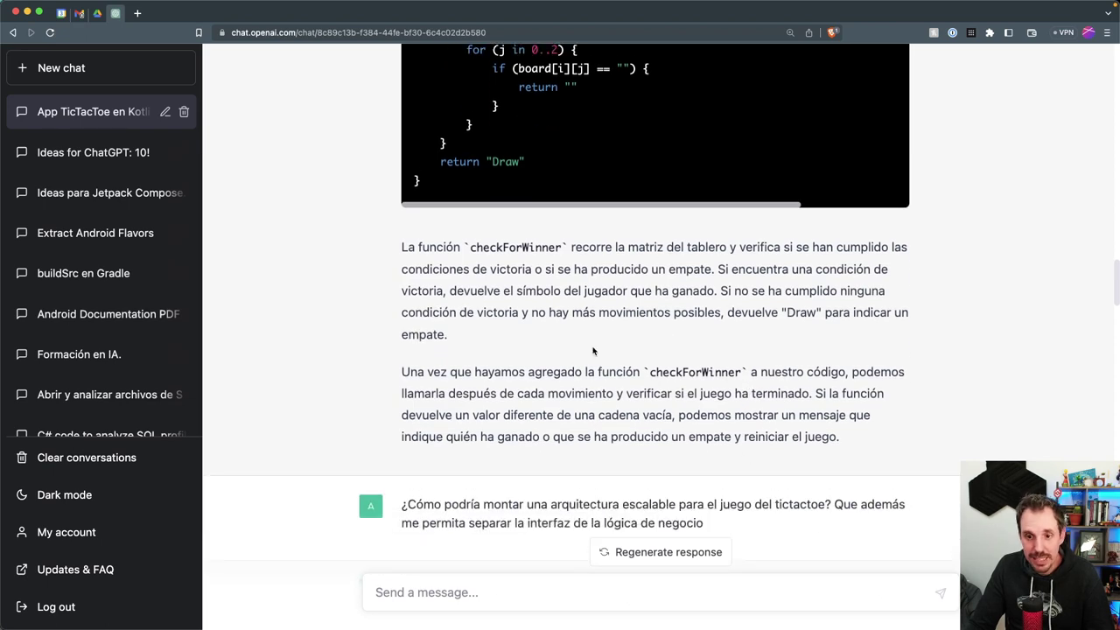
{"action": "scroll", "coordinate": [588, 356], "scroll_direction": "down", "scroll_amount": 4}
{"action": "scroll", "coordinate": [447, 266], "scroll_direction": "down", "scroll_amount": 3}
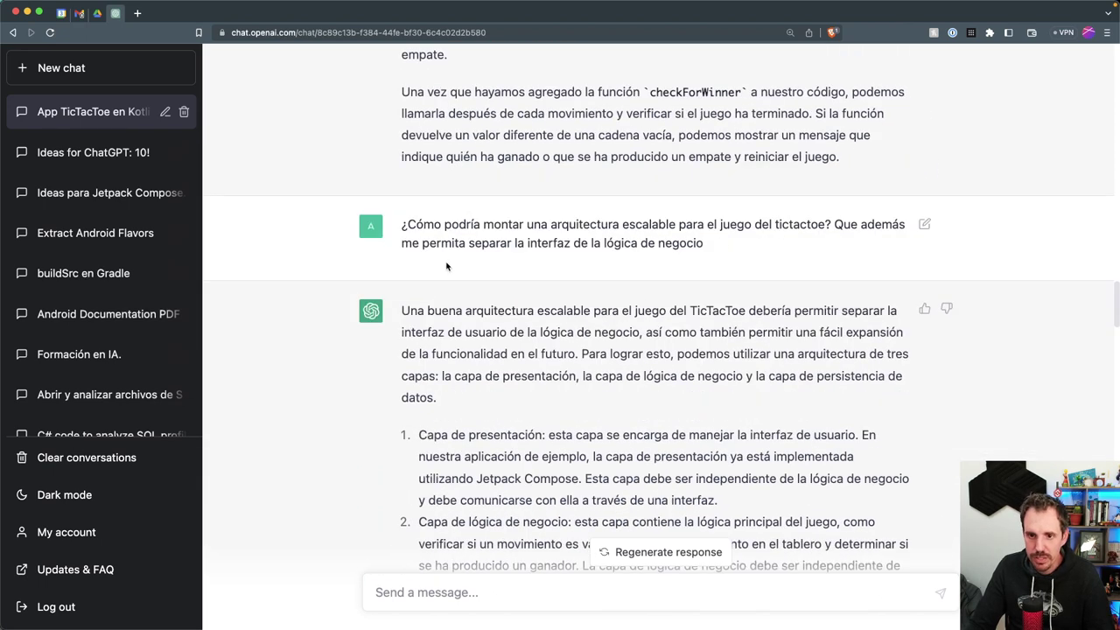
{"action": "scroll", "coordinate": [442, 254], "scroll_direction": "up", "scroll_amount": 1}
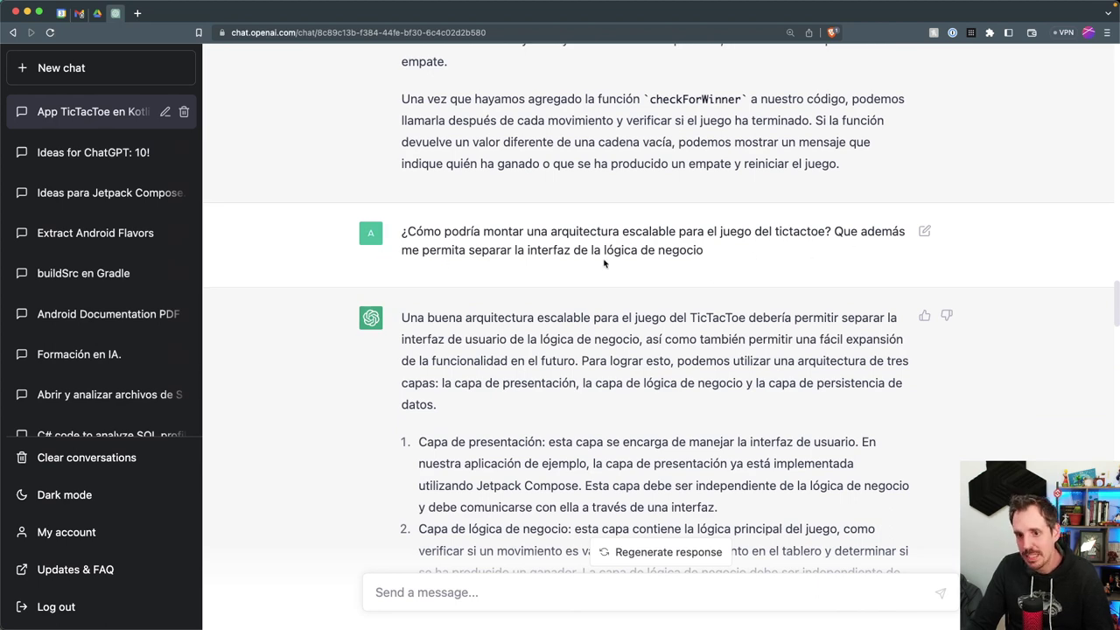
{"action": "scroll", "coordinate": [668, 254], "scroll_direction": "down", "scroll_amount": 12}
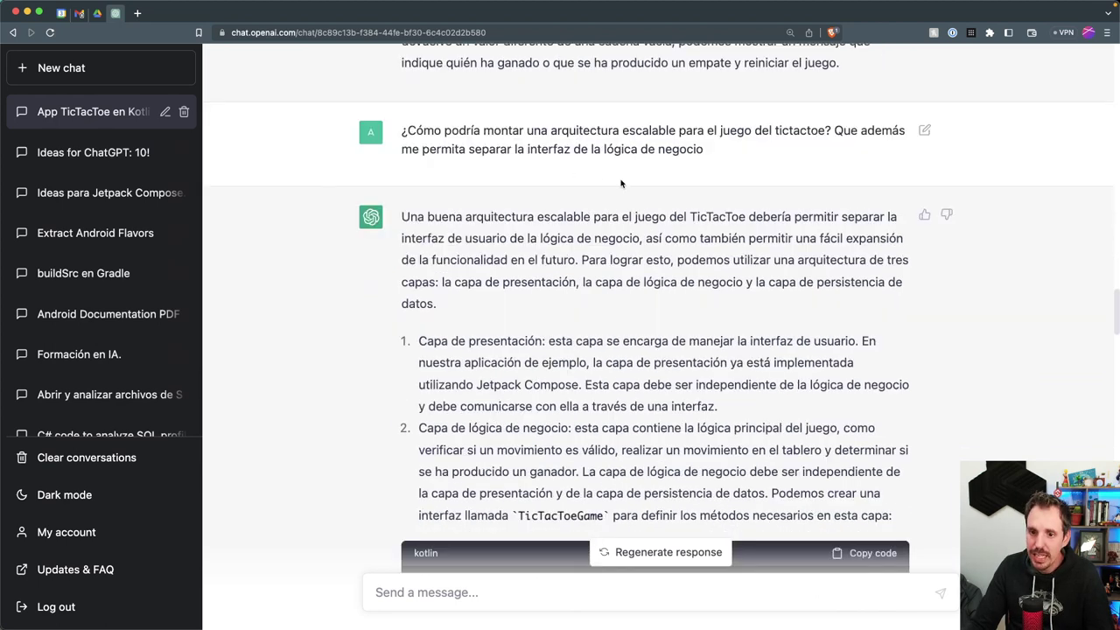
{"action": "scroll", "coordinate": [569, 148], "scroll_direction": "up", "scroll_amount": 3}
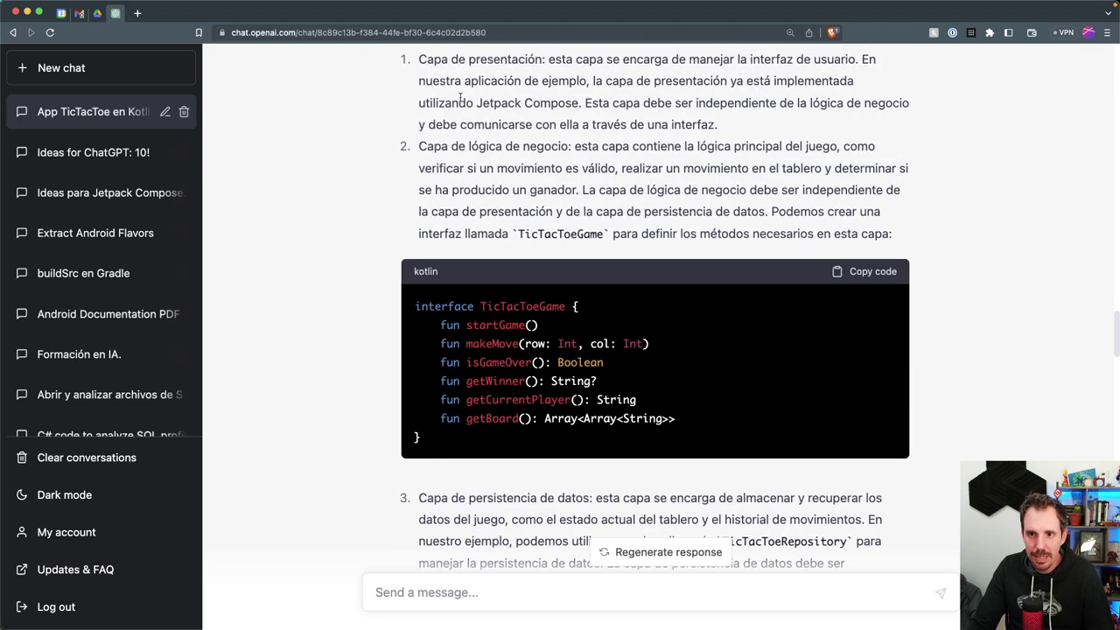
Read the three-layer architecture answer, covering the TicTacToeGame interface, the data persistence layer, dependency injection and the summary.
{"action": "scroll", "coordinate": [455, 140], "scroll_direction": "up", "scroll_amount": 1}
{"action": "scroll", "coordinate": [627, 254], "scroll_direction": "down", "scroll_amount": 2}
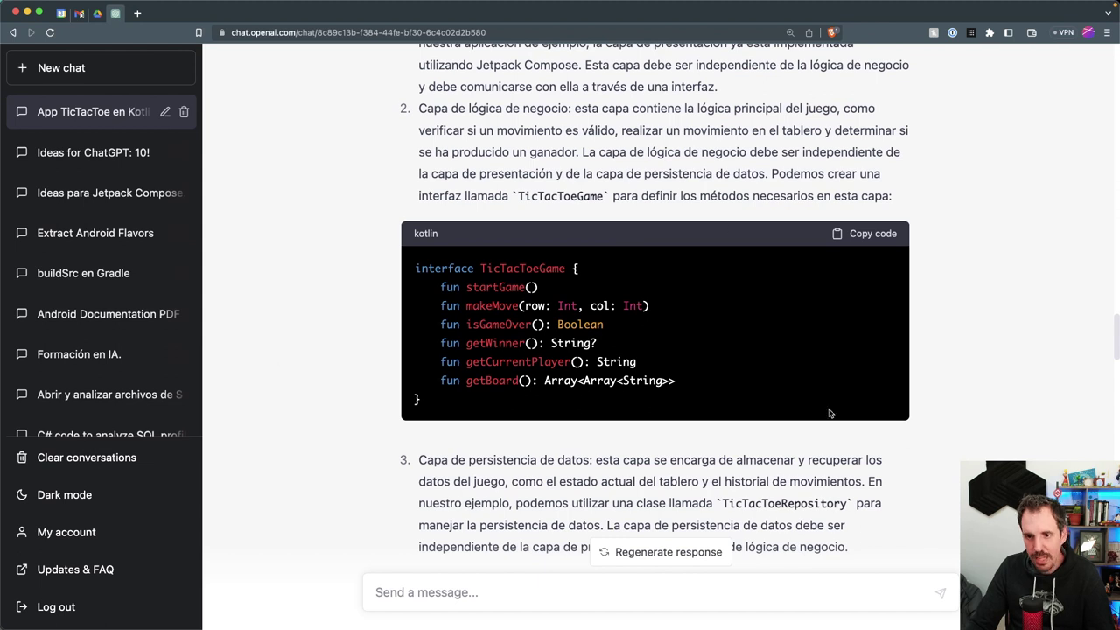
{"action": "scroll", "coordinate": [582, 297], "scroll_direction": "down", "scroll_amount": 3}
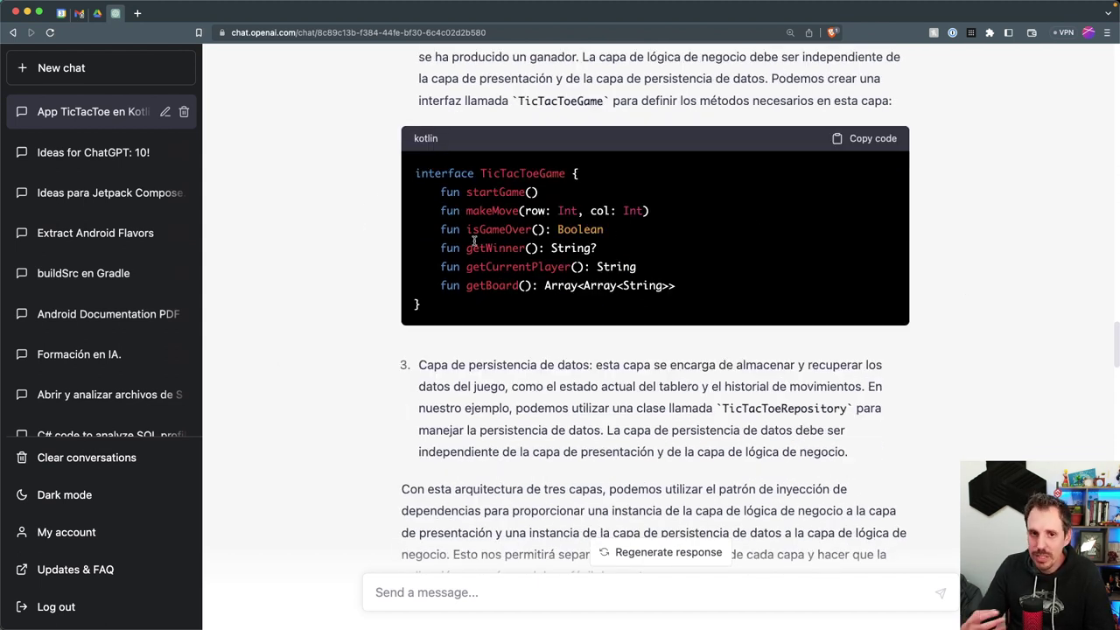
{"action": "scroll", "coordinate": [473, 241], "scroll_direction": "down", "scroll_amount": 1}
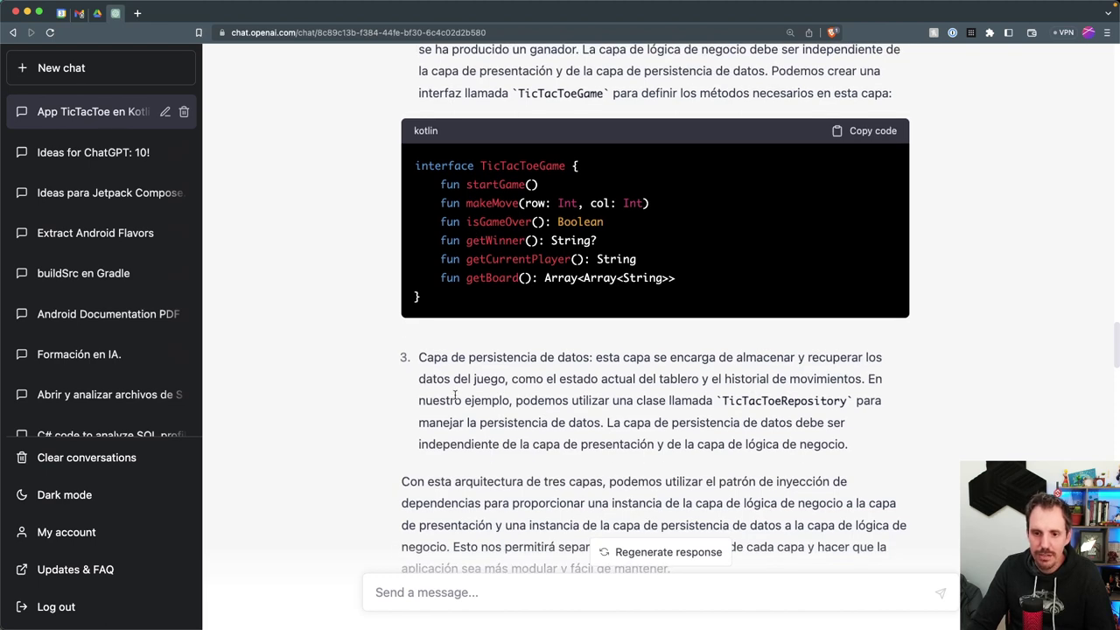
{"action": "scroll", "coordinate": [451, 398], "scroll_direction": "down", "scroll_amount": 5}
{"action": "scroll", "coordinate": [634, 267], "scroll_direction": "up", "scroll_amount": 1}
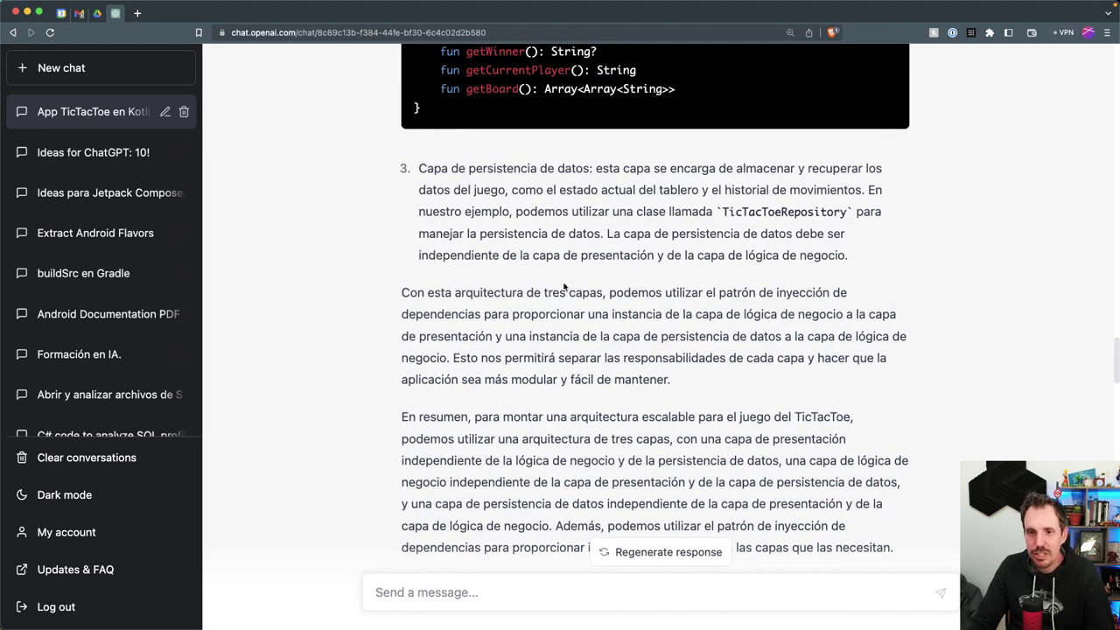
{"action": "scroll", "coordinate": [556, 287], "scroll_direction": "up", "scroll_amount": 4}
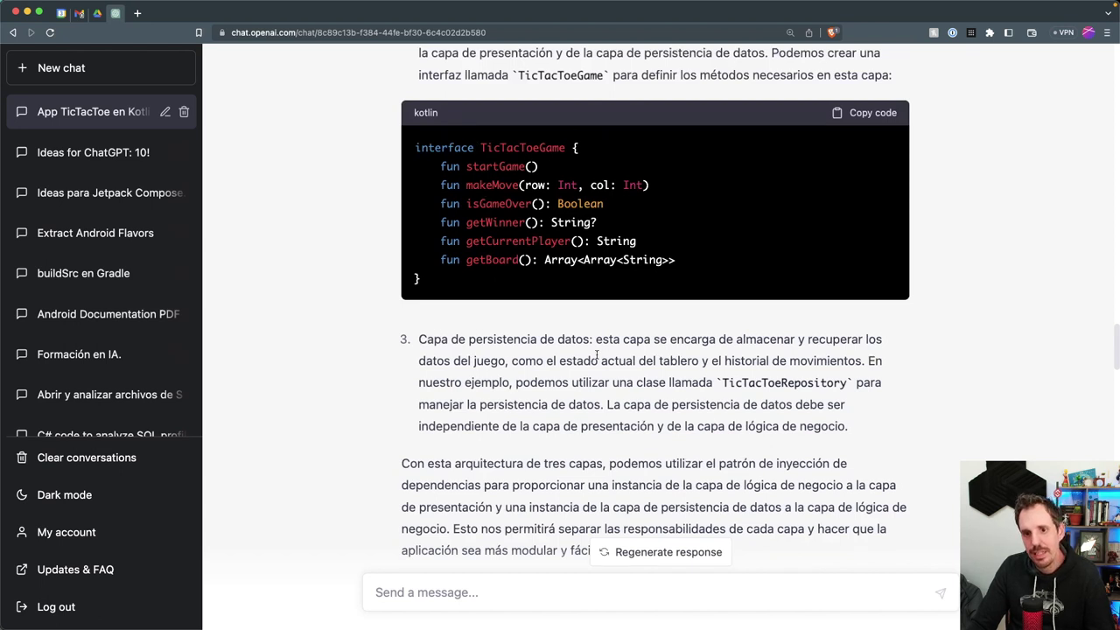
{"action": "triple_click", "coordinate": [421, 337]}
{"action": "left_click", "coordinate": [515, 340]}
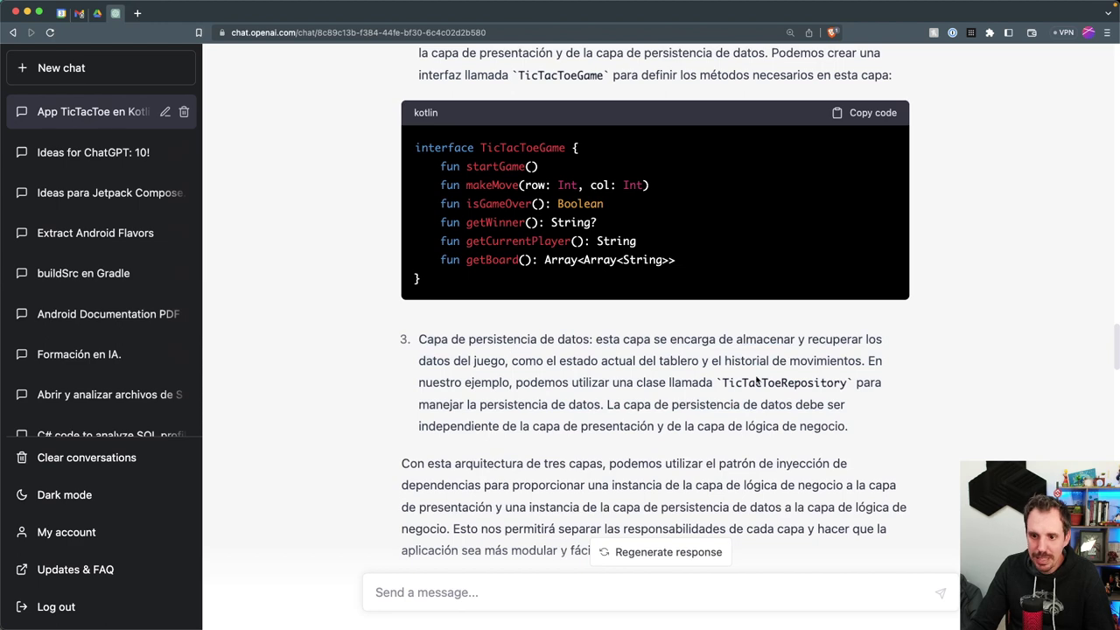
{"action": "scroll", "coordinate": [734, 372], "scroll_direction": "down", "scroll_amount": 5}
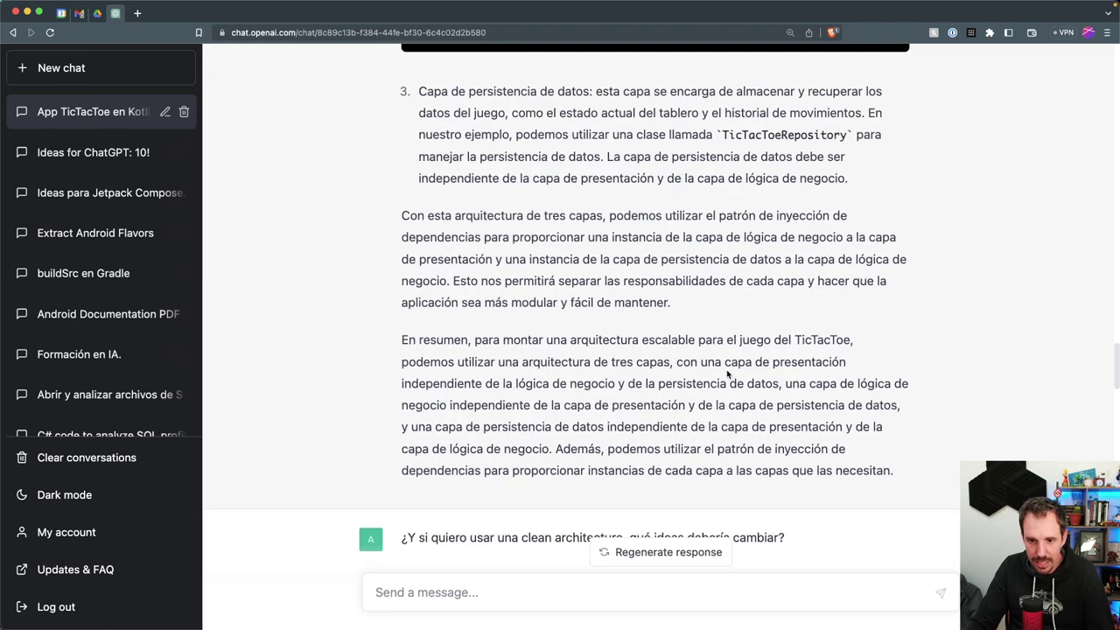
{"action": "scroll", "coordinate": [727, 374], "scroll_direction": "down", "scroll_amount": 2}
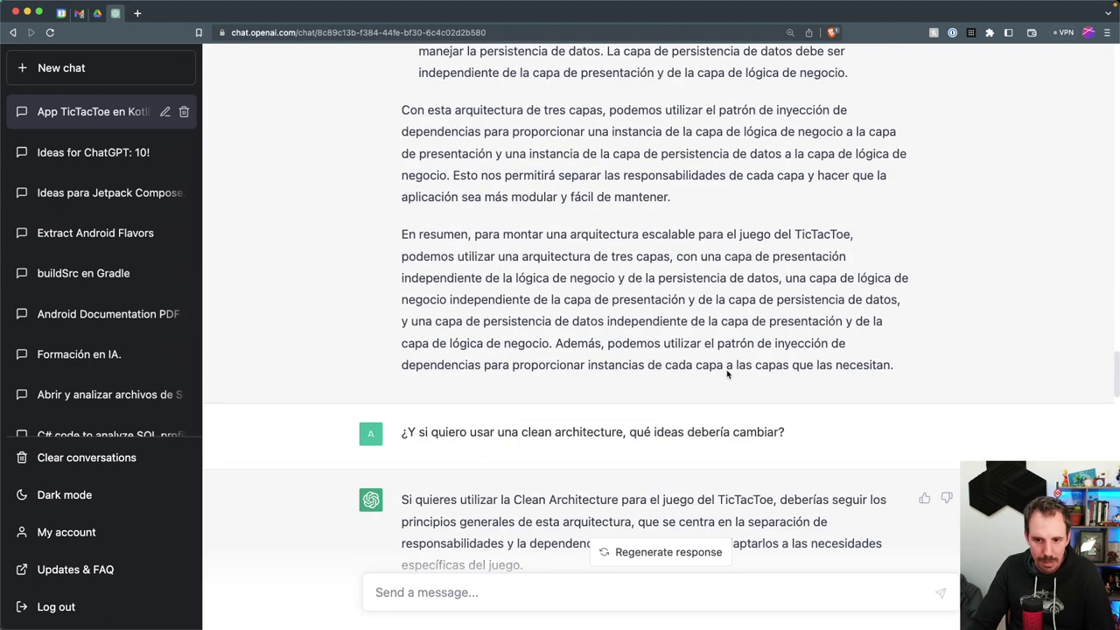
Read the clean architecture question and its answer on the presentation, domain, infrastructure and test layers.
{"action": "scroll", "coordinate": [726, 372], "scroll_direction": "down", "scroll_amount": 4}
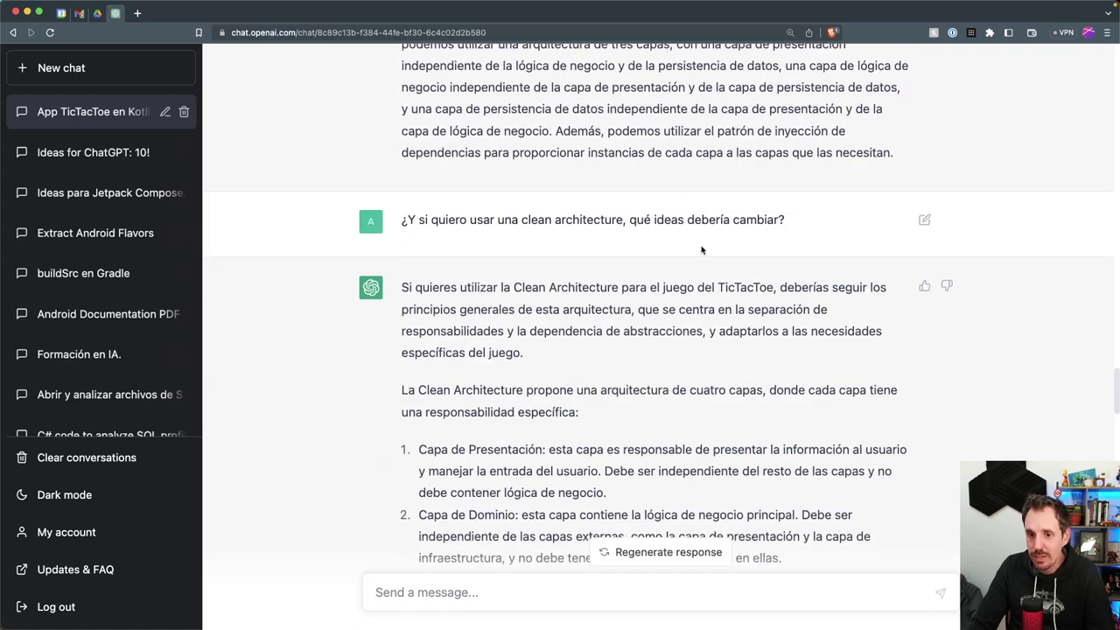
{"action": "scroll", "coordinate": [774, 383], "scroll_direction": "down", "scroll_amount": 1}
{"action": "scroll", "coordinate": [474, 346], "scroll_direction": "down", "scroll_amount": 1}
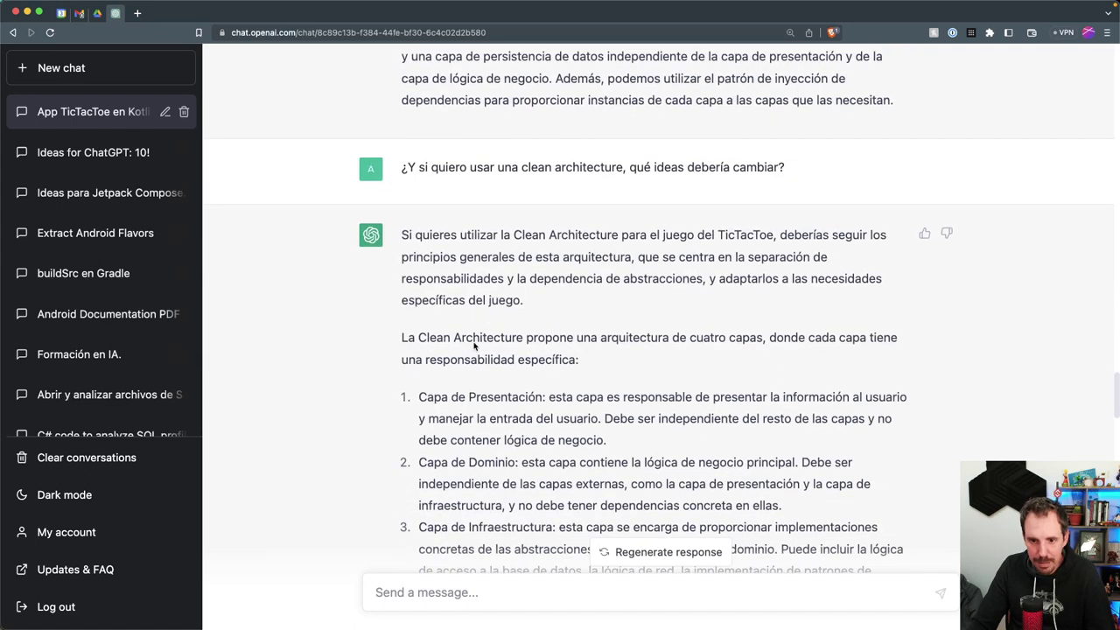
{"action": "scroll", "coordinate": [634, 280], "scroll_direction": "down", "scroll_amount": 4}
{"action": "scroll", "coordinate": [496, 279], "scroll_direction": "down", "scroll_amount": 4}
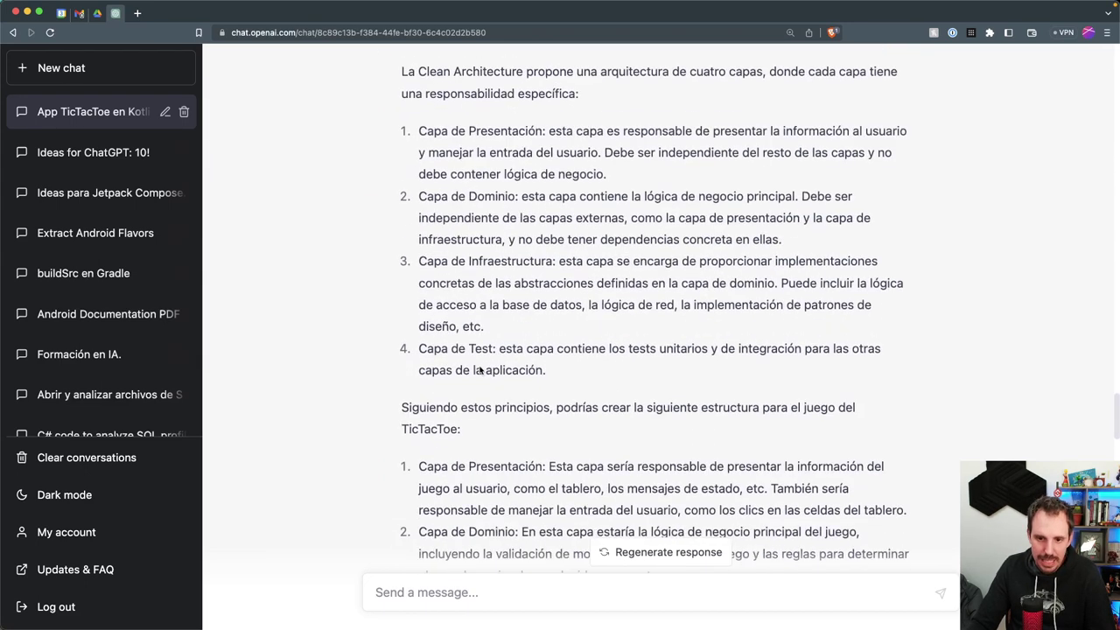
{"action": "scroll", "coordinate": [598, 350], "scroll_direction": "down", "scroll_amount": 4}
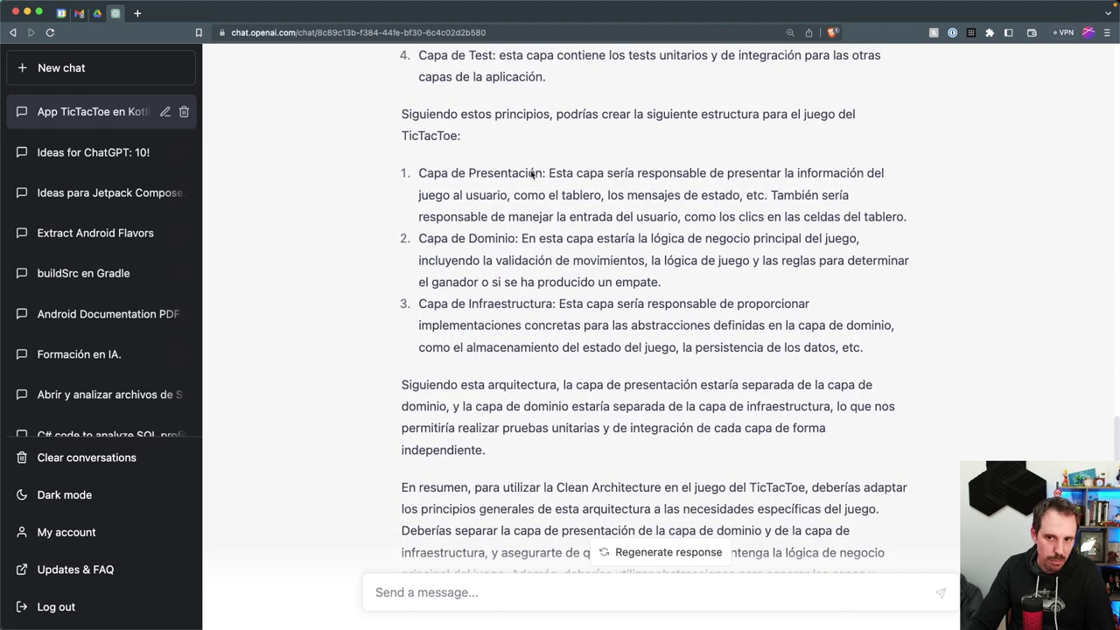
{"action": "scroll", "coordinate": [549, 342], "scroll_direction": "down", "scroll_amount": 3}
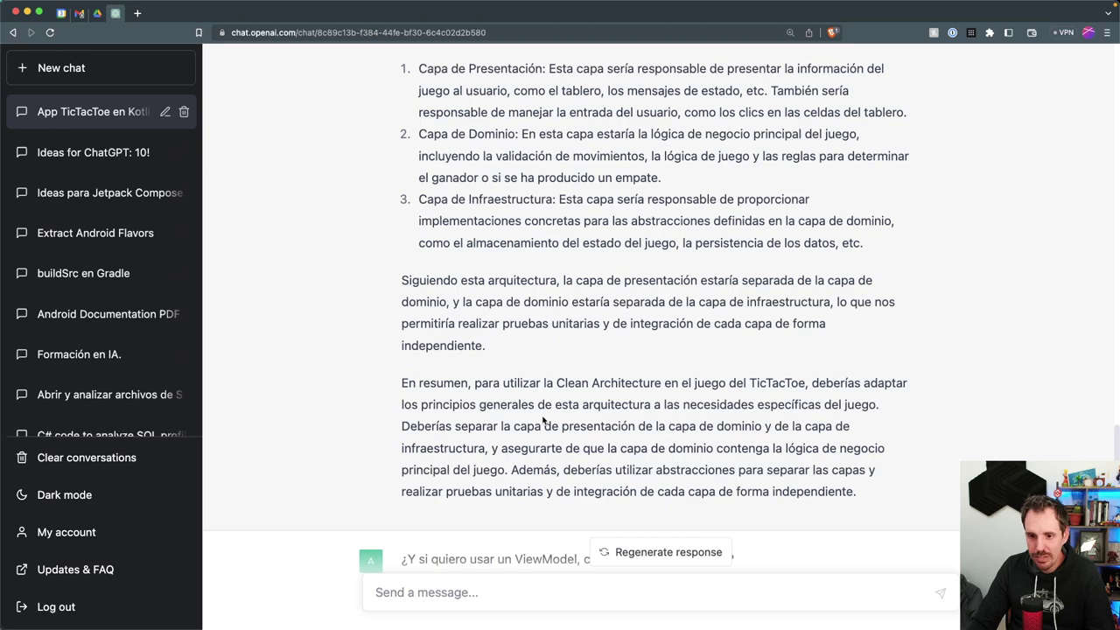
Read the question about using a ViewModel and examine the TicTacToeViewModel class code in the answer.
{"action": "scroll", "coordinate": [543, 421], "scroll_direction": "down", "scroll_amount": 3}
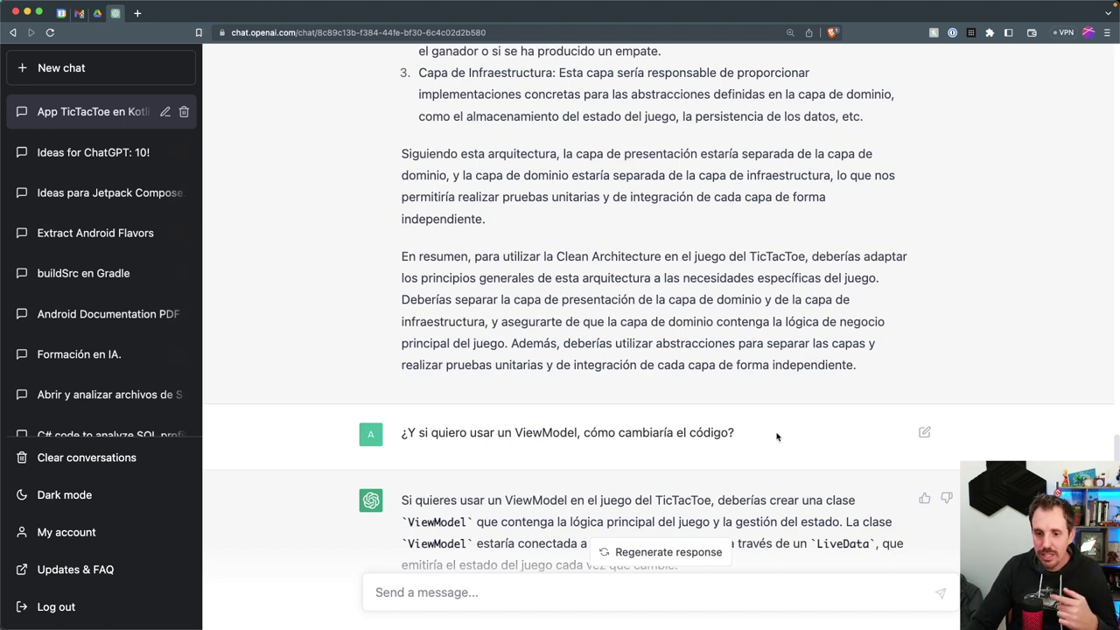
{"action": "scroll", "coordinate": [775, 440], "scroll_direction": "down", "scroll_amount": 3}
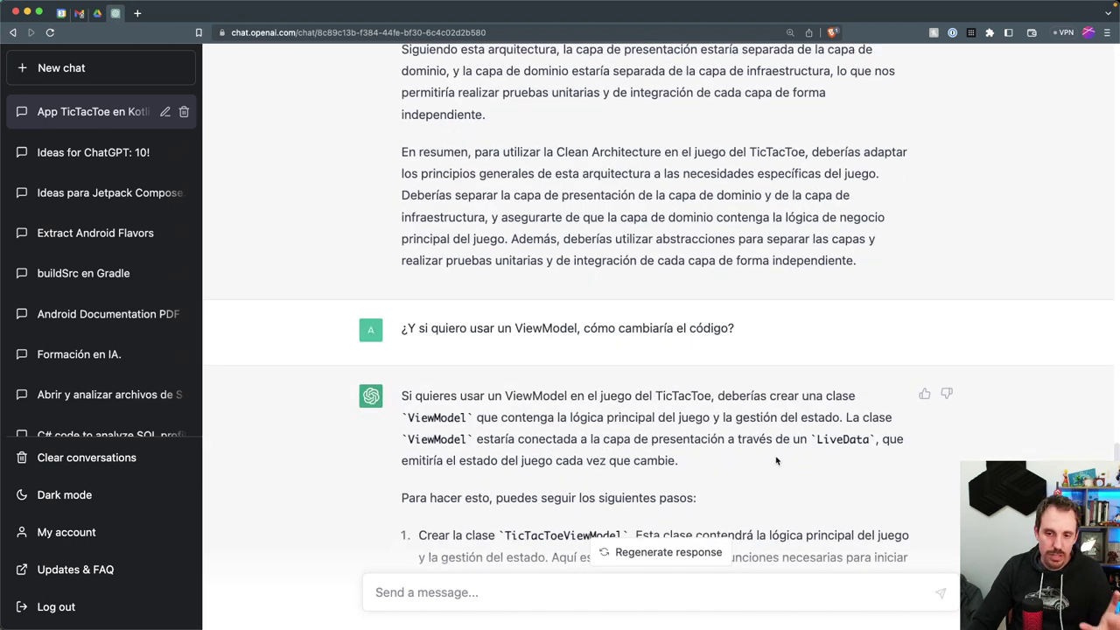
{"action": "scroll", "coordinate": [774, 464], "scroll_direction": "down", "scroll_amount": 3}
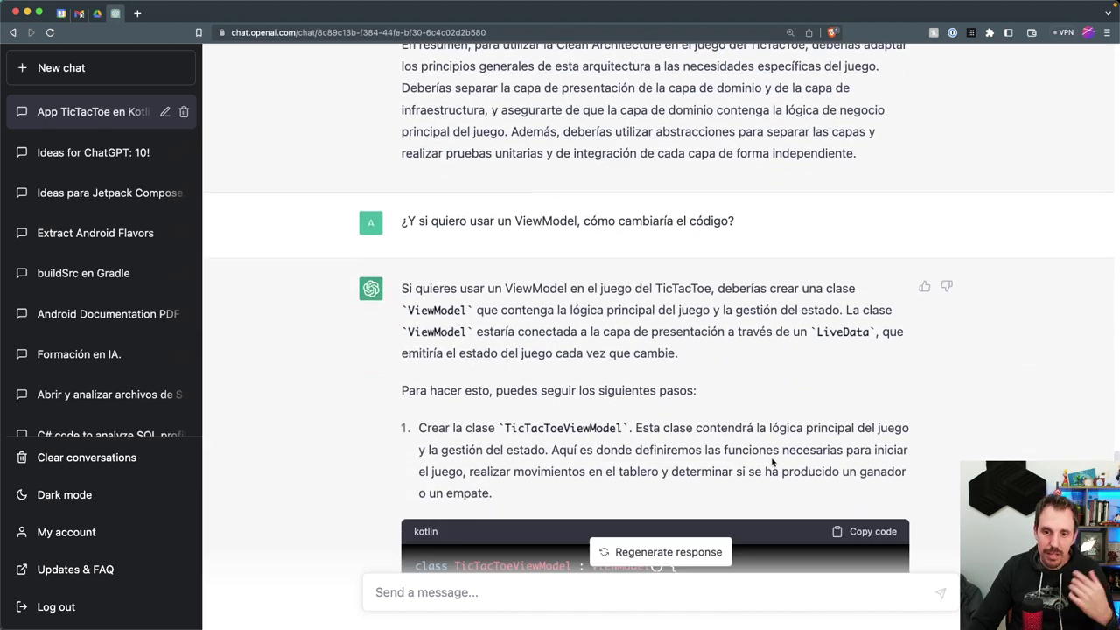
{"action": "scroll", "coordinate": [767, 470], "scroll_direction": "down", "scroll_amount": 6}
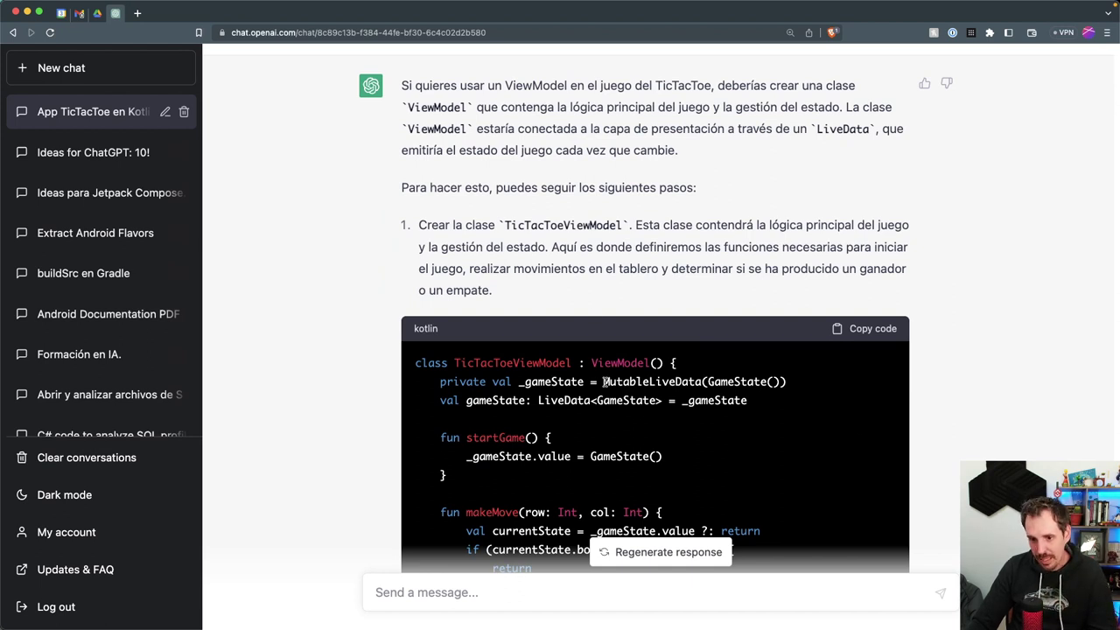
{"action": "left_click_drag", "start_coordinate": [592, 362], "coordinate": [655, 364]}
{"action": "left_click", "coordinate": [693, 347]}
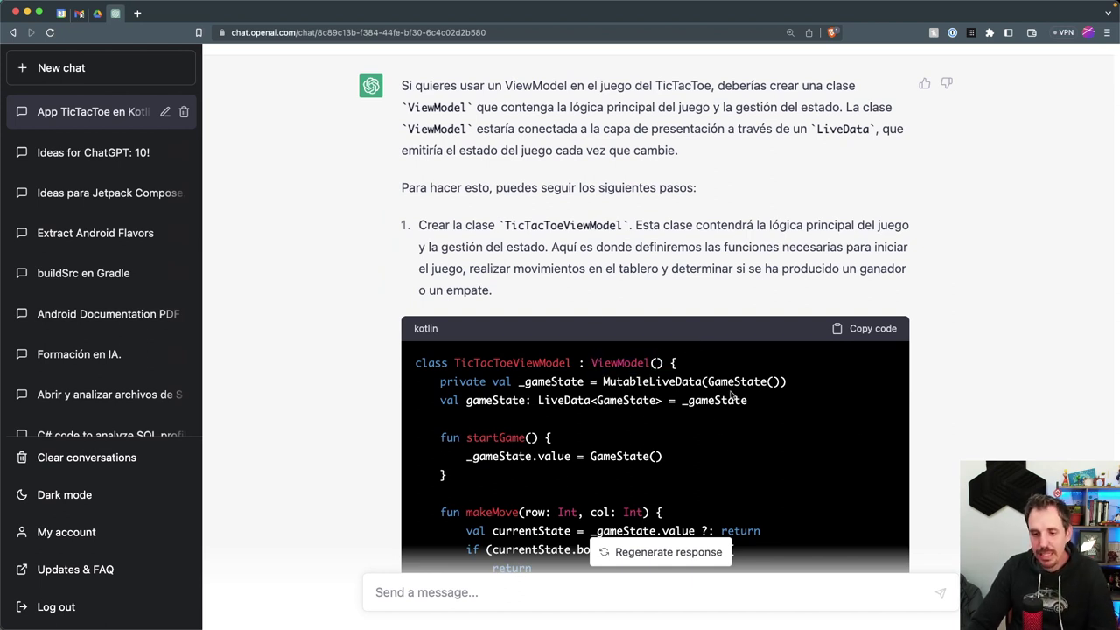
{"action": "scroll", "coordinate": [715, 428], "scroll_direction": "down", "scroll_amount": 2}
{"action": "scroll", "coordinate": [648, 306], "scroll_direction": "down", "scroll_amount": 3}
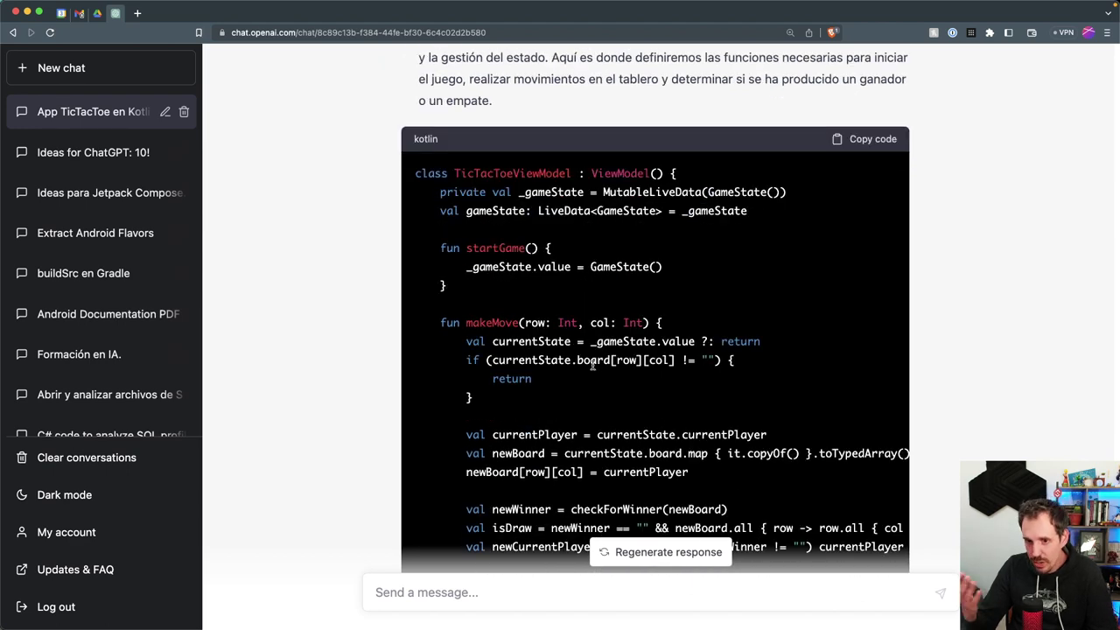
{"action": "scroll", "coordinate": [595, 367], "scroll_direction": "down", "scroll_amount": 10}
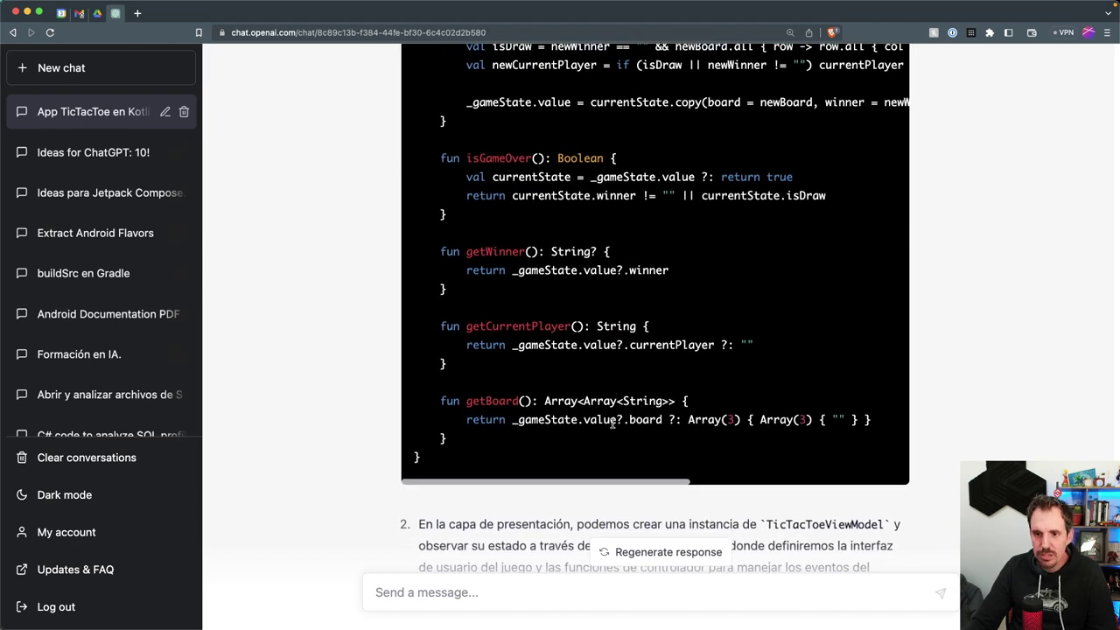
Examine the TicTacToeGame composable that observes the ViewModel's game state, through to the end of the response.
{"action": "scroll", "coordinate": [609, 415], "scroll_direction": "down", "scroll_amount": 4}
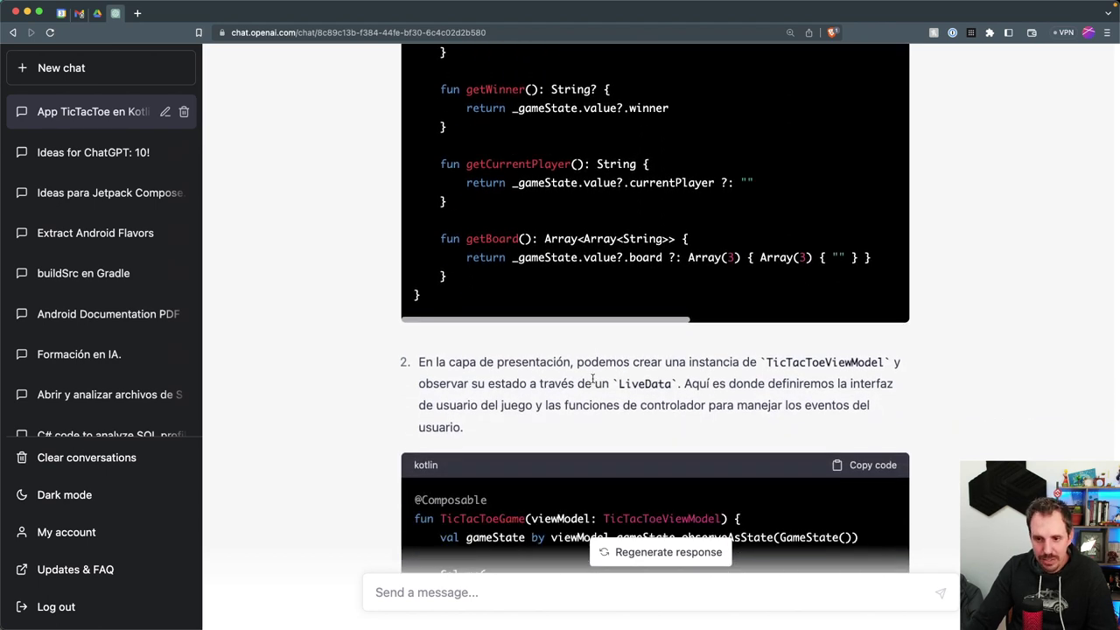
{"action": "scroll", "coordinate": [592, 379], "scroll_direction": "down", "scroll_amount": 6}
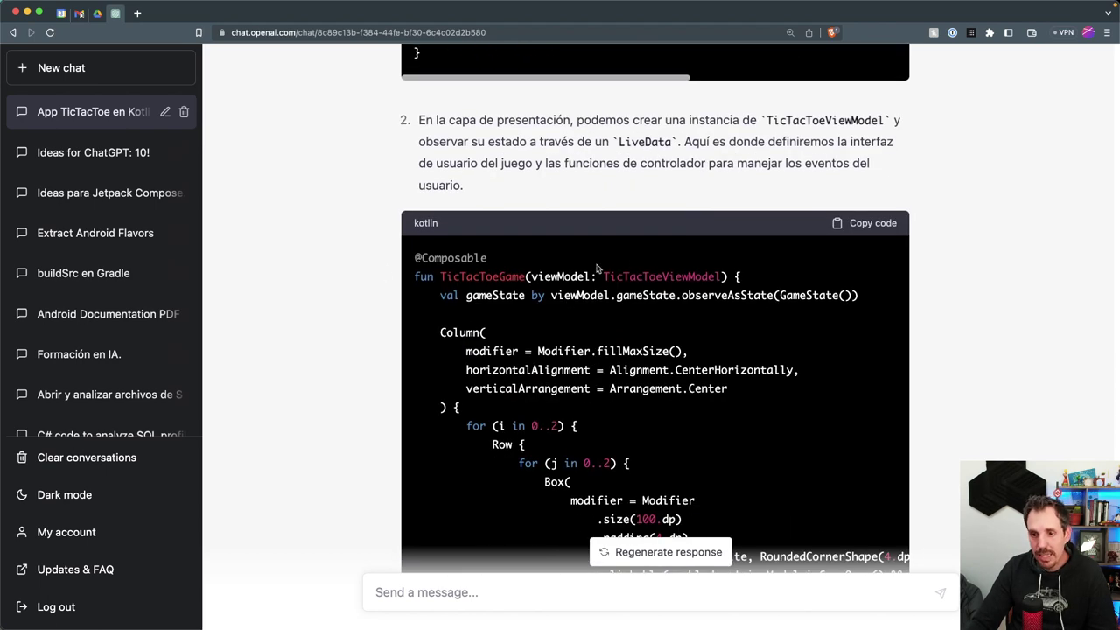
{"action": "scroll", "coordinate": [655, 291], "scroll_direction": "down", "scroll_amount": 3}
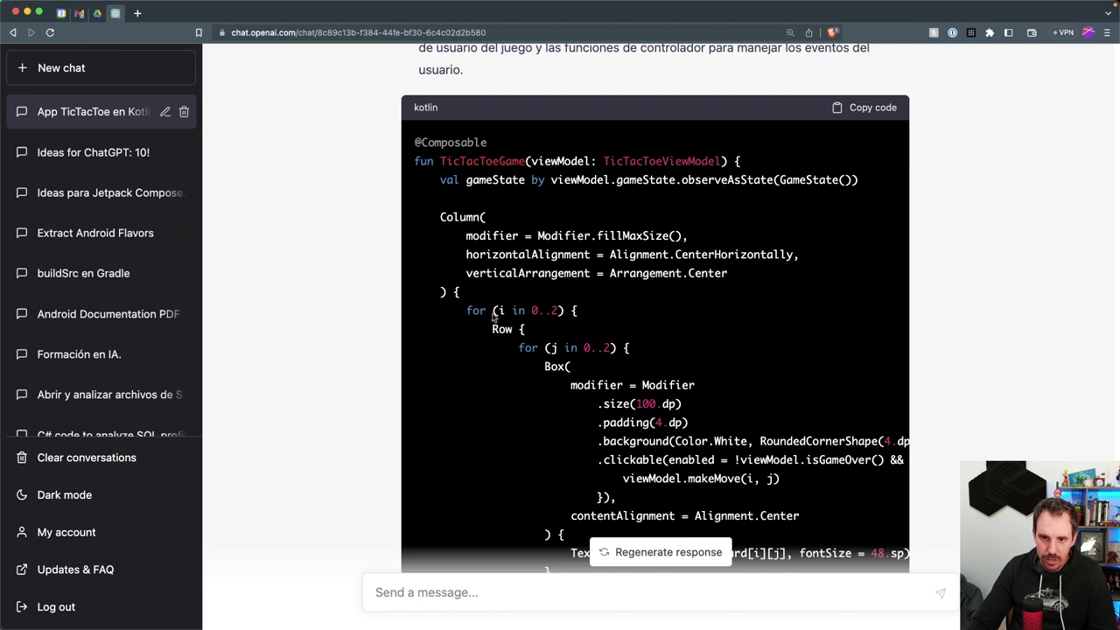
{"action": "scroll", "coordinate": [652, 364], "scroll_direction": "down", "scroll_amount": 7}
{"action": "scroll", "coordinate": [649, 350], "scroll_direction": "up", "scroll_amount": 4}
{"action": "scroll", "coordinate": [649, 344], "scroll_direction": "up", "scroll_amount": 2}
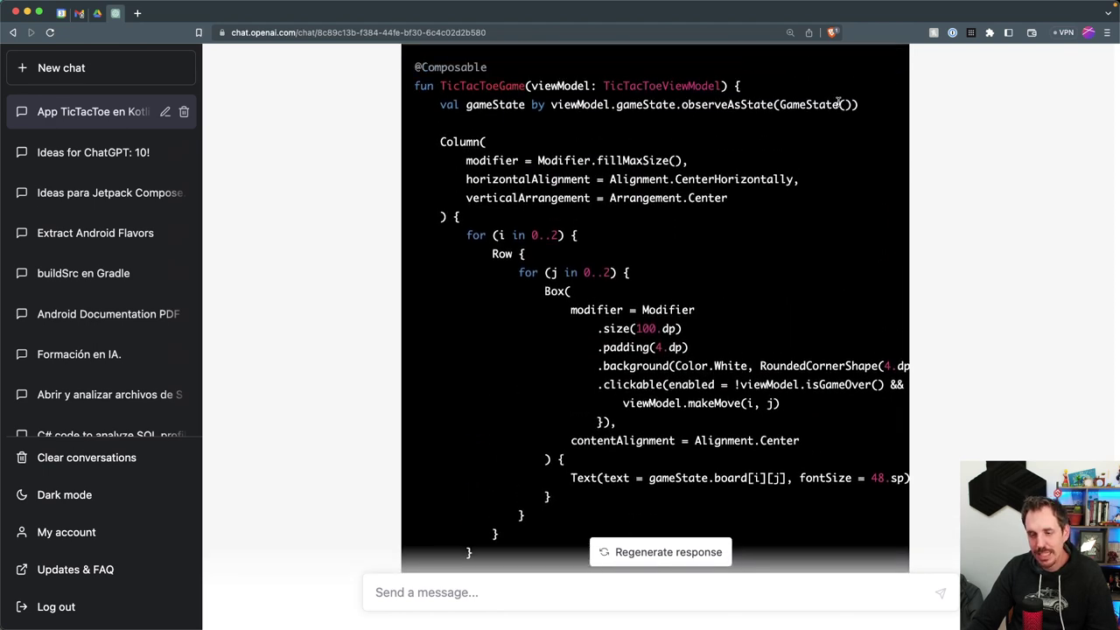
{"action": "left_click_drag", "start_coordinate": [459, 104], "coordinate": [680, 104]}
{"action": "left_click", "coordinate": [578, 191]}
{"action": "scroll", "coordinate": [668, 386], "scroll_direction": "down", "scroll_amount": 5}
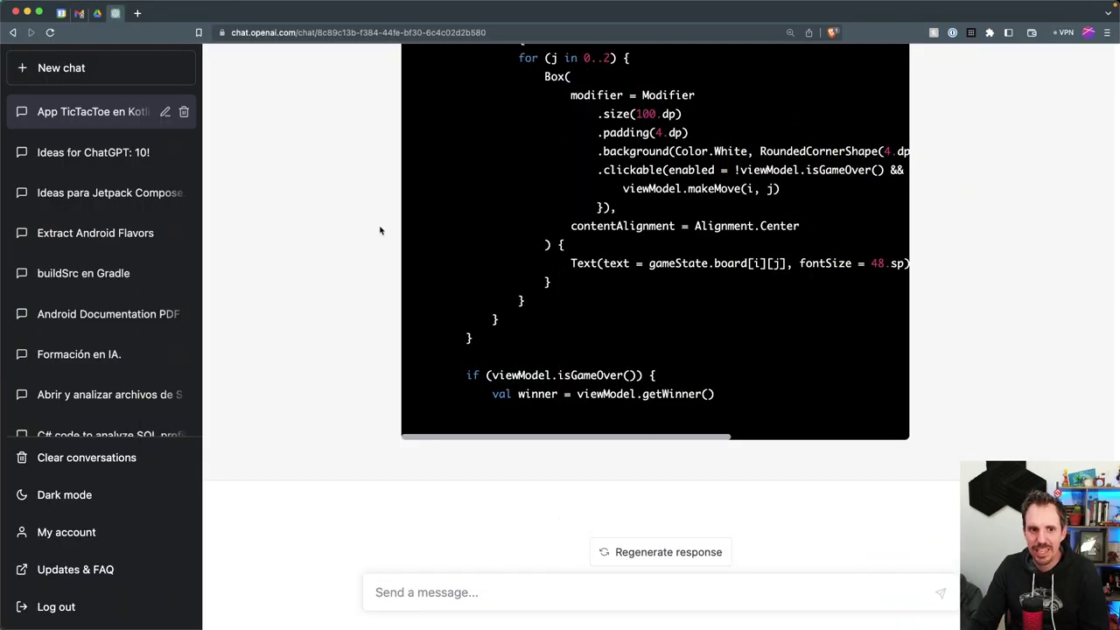
Copy the code of the original checkForWinner function from the earlier response and look through its win and draw checks.
{"action": "scroll", "coordinate": [381, 231], "scroll_direction": "up", "scroll_amount": 5}
{"action": "scroll", "coordinate": [380, 231], "scroll_direction": "up", "scroll_amount": 15}
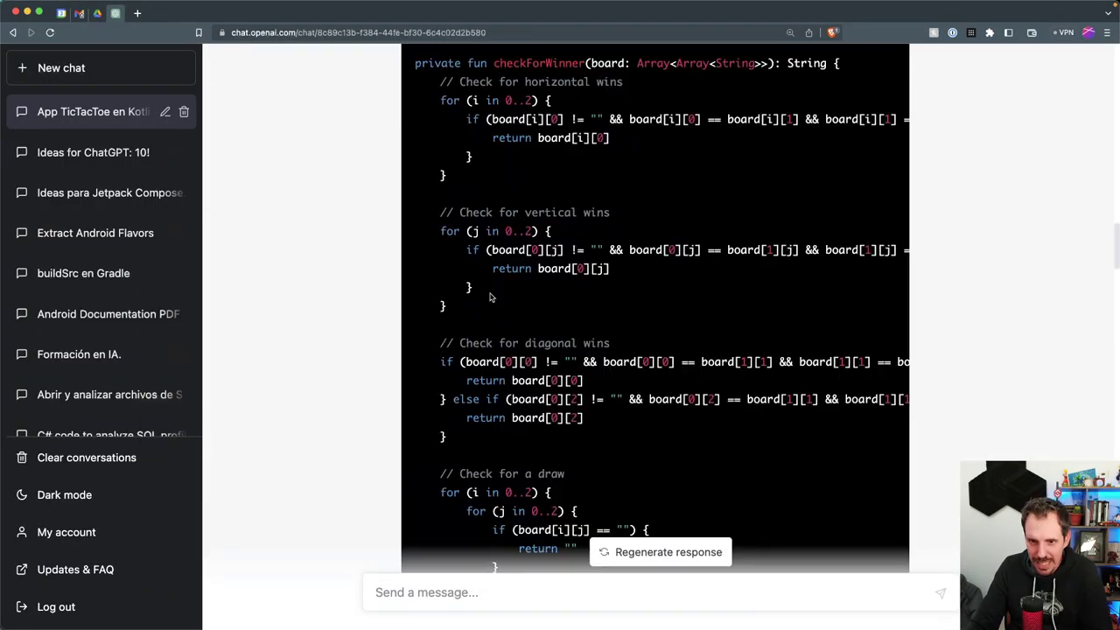
{"action": "scroll", "coordinate": [512, 298], "scroll_direction": "down", "scroll_amount": 1}
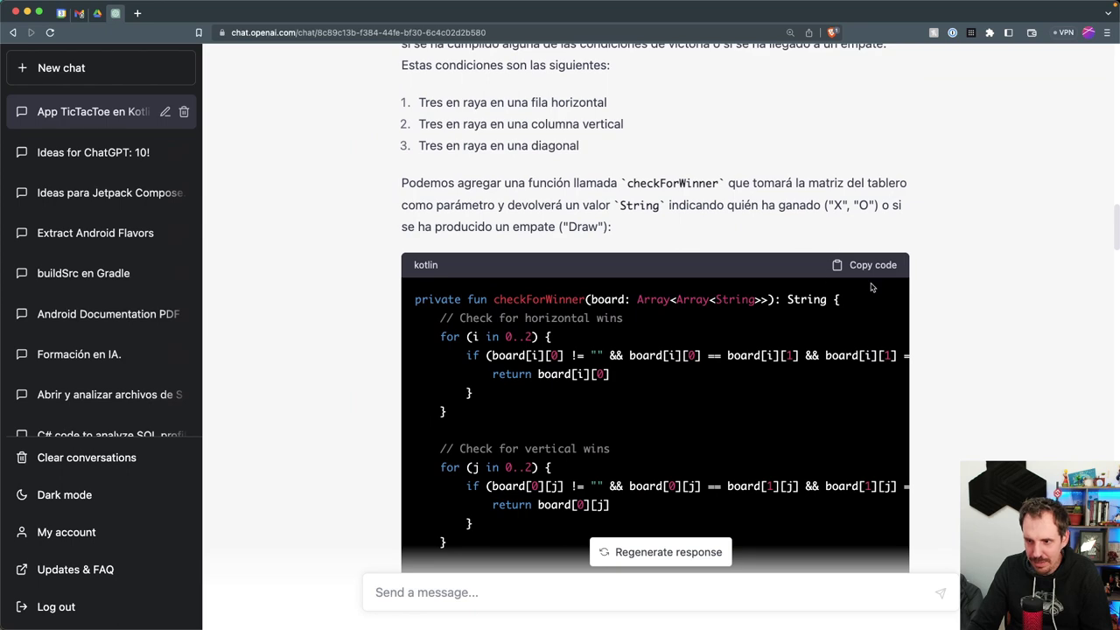
{"action": "left_click", "coordinate": [867, 265]}
{"action": "scroll", "coordinate": [867, 267], "scroll_direction": "down", "scroll_amount": 5}
{"action": "scroll", "coordinate": [470, 262], "scroll_direction": "up", "scroll_amount": 8}
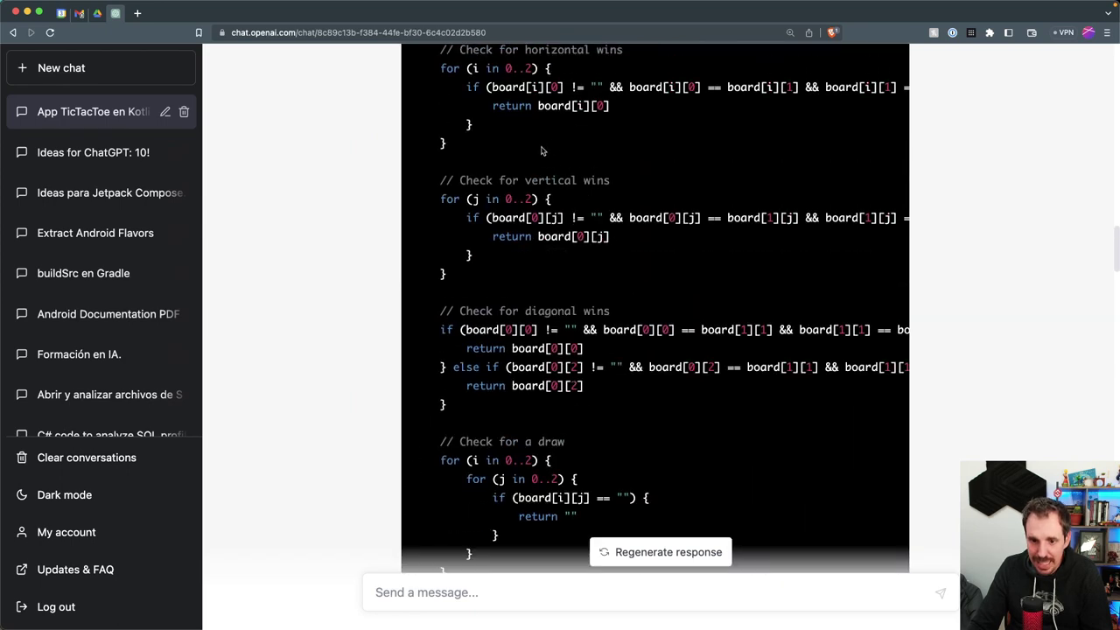
{"action": "scroll", "coordinate": [470, 262], "scroll_direction": "down", "scroll_amount": 8}
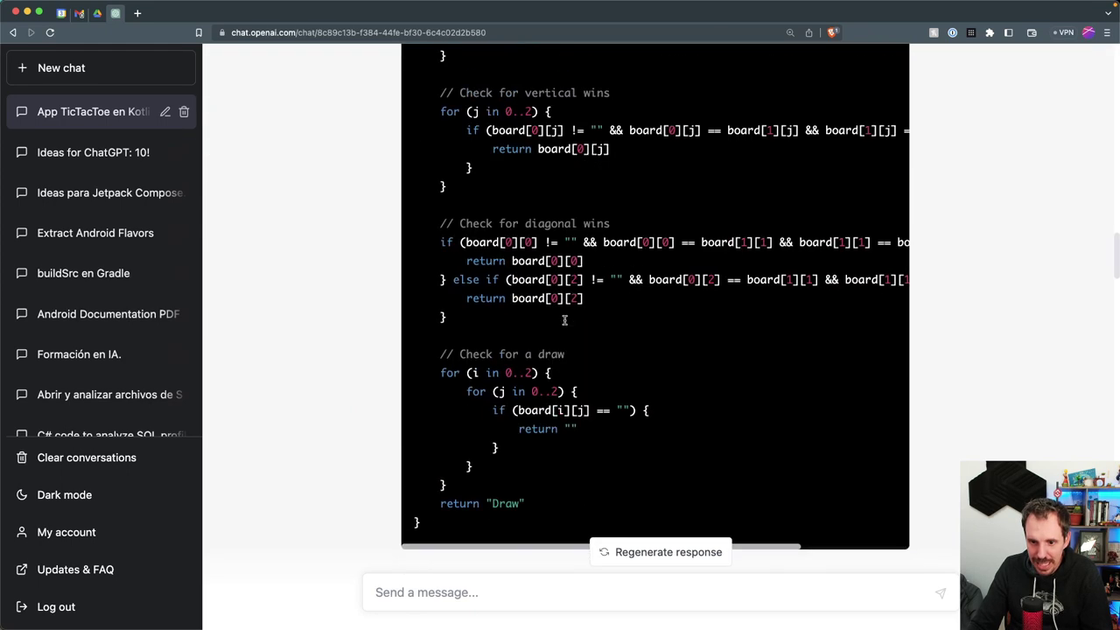
Send the message "Escribe comentarios en español explicando este código:" followed by the copied checkForWinner function.
{"action": "scroll", "coordinate": [570, 383], "scroll_direction": "down", "scroll_amount": 5}
{"action": "type", "text": "Escribe comentarios en"}
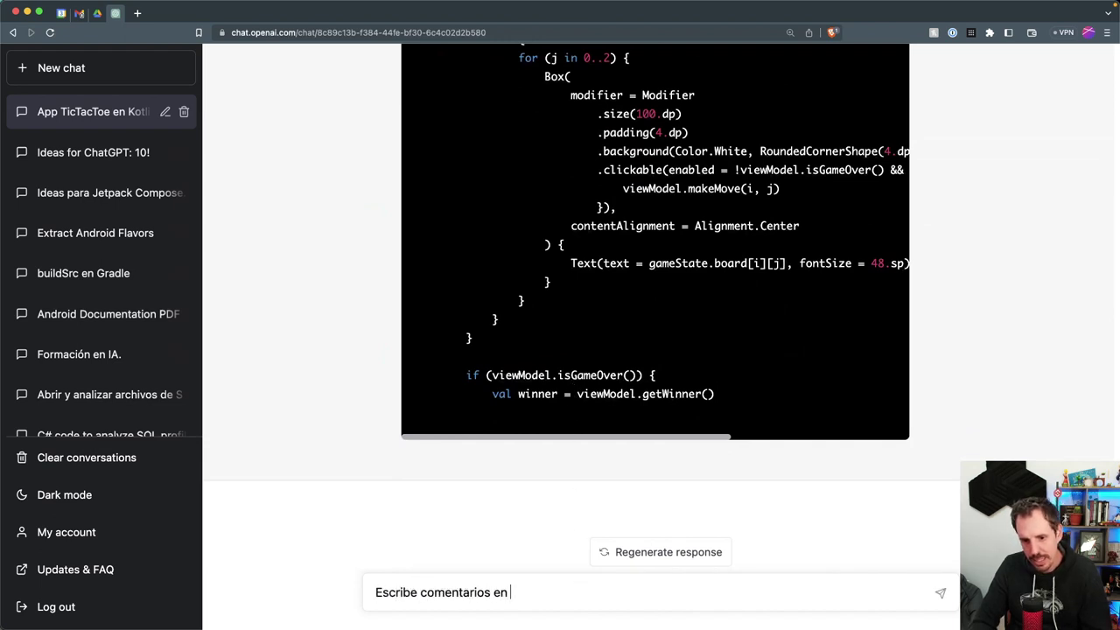
{"action": "type", "text": " español excplicando este código"}
{"action": "key", "text": "Return"}
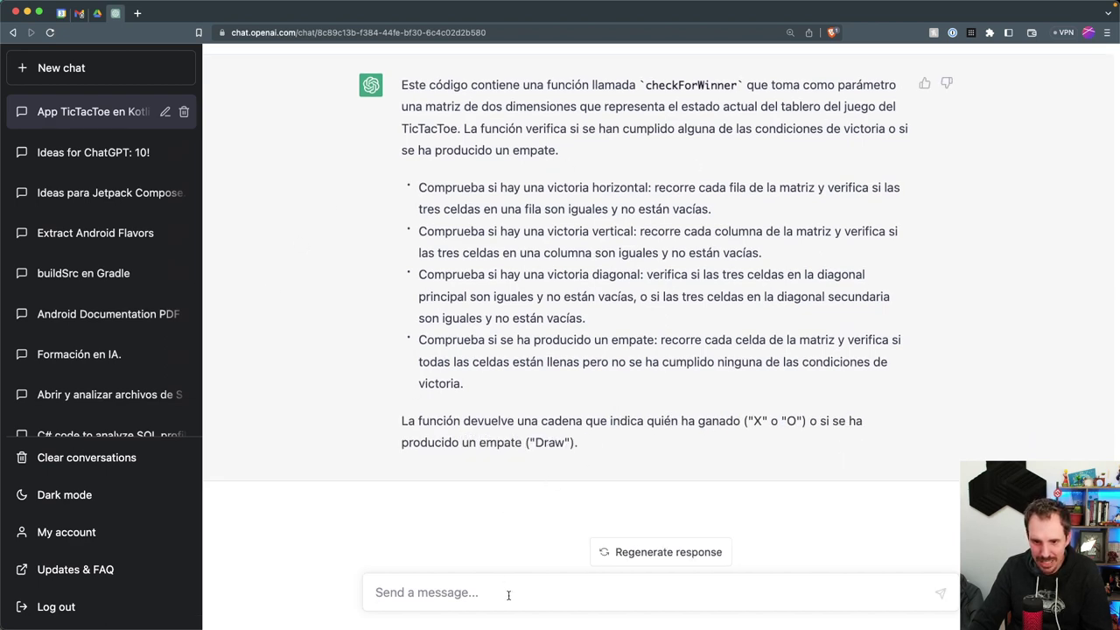
Send the message "Lo que quiero es que añadas comentarios al código, y que esos comentarios sean en español".
{"action": "scroll", "coordinate": [576, 525], "scroll_direction": "up", "scroll_amount": 3}
{"action": "scroll", "coordinate": [533, 296], "scroll_direction": "down", "scroll_amount": 3}
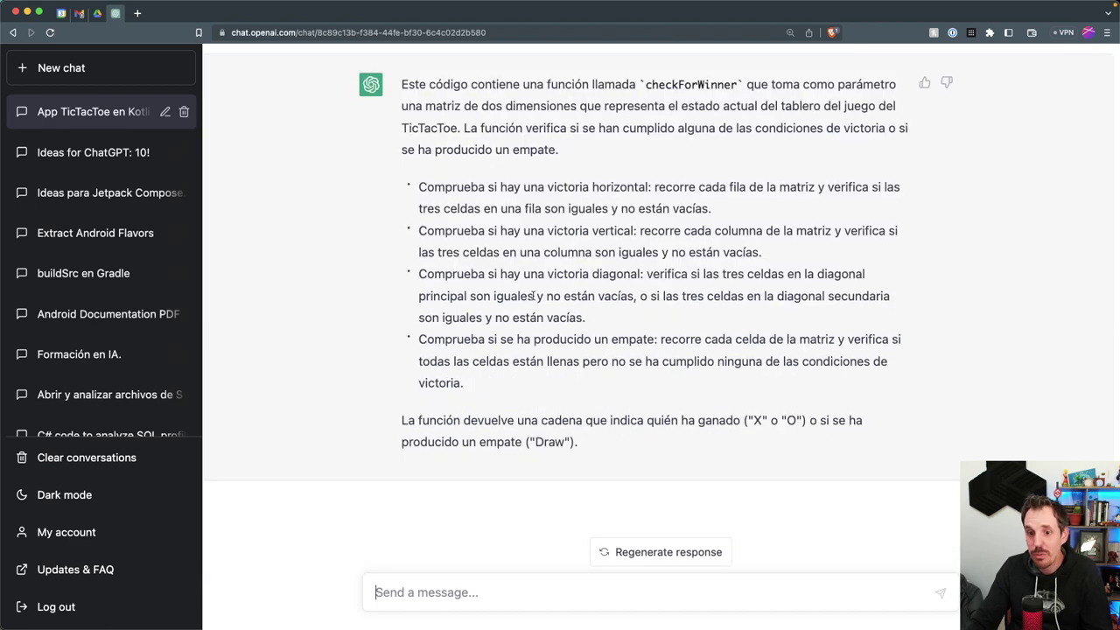
{"action": "scroll", "coordinate": [533, 296], "scroll_direction": "up", "scroll_amount": 10}
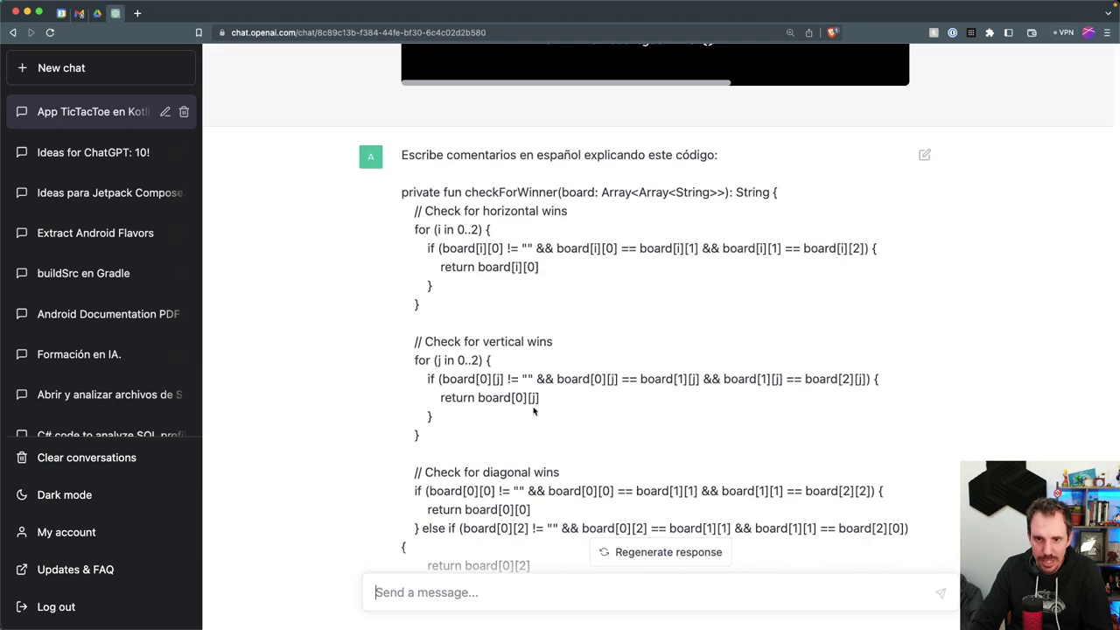
{"action": "scroll", "coordinate": [534, 411], "scroll_direction": "down", "scroll_amount": 10}
{"action": "type", "text": "Lo que quiero es"}
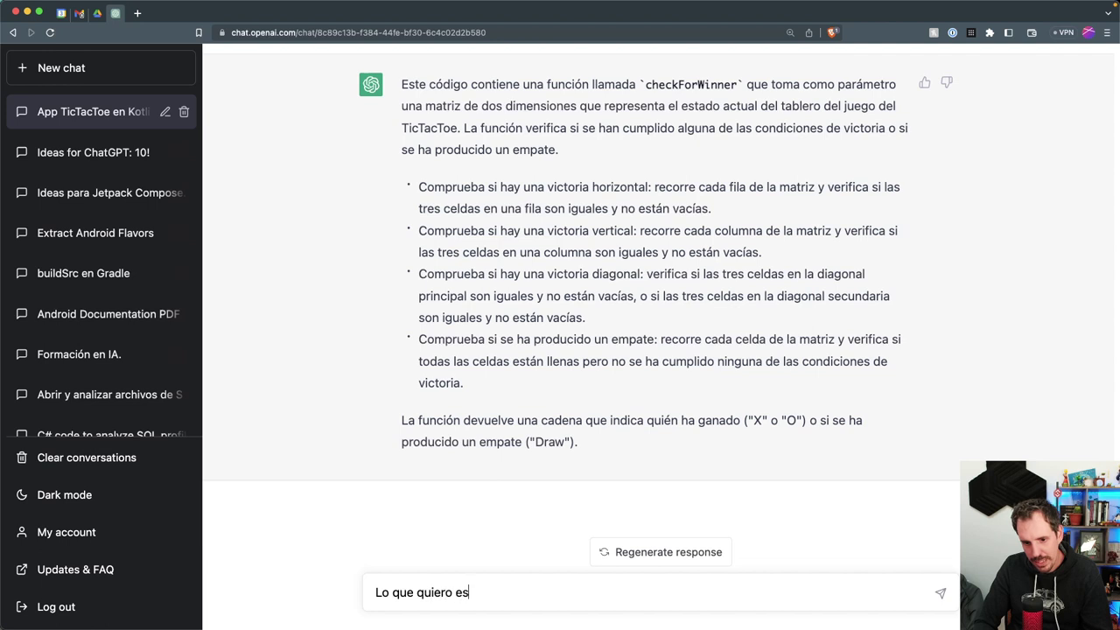
{"action": "type", "text": " que añadas comentarios al código, y que esos comentarios sean en español"}
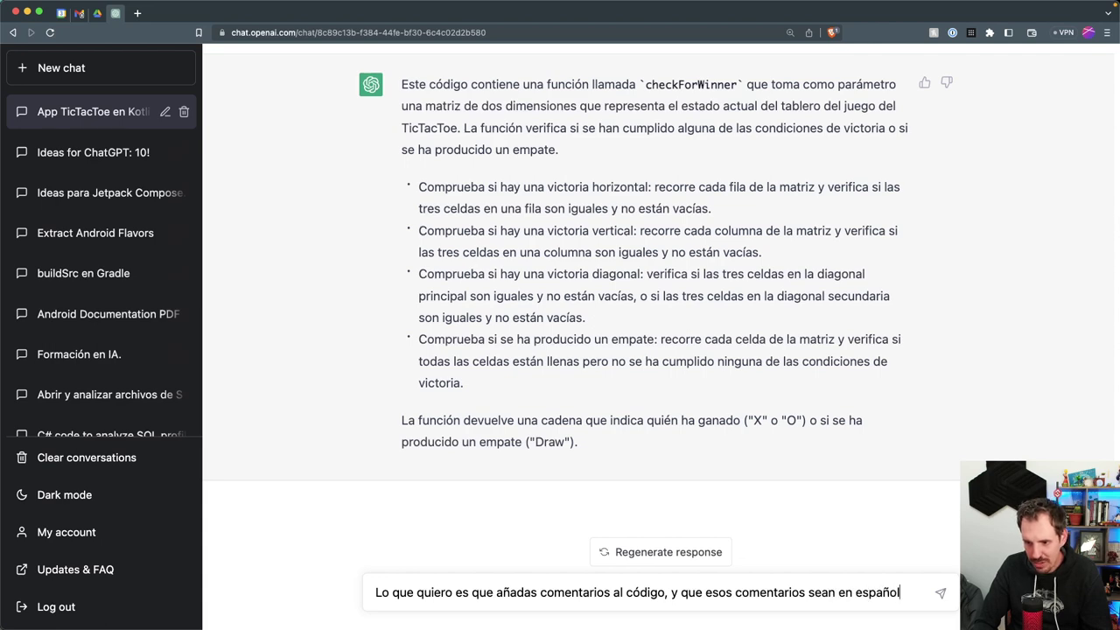
{"action": "key", "text": "Return"}
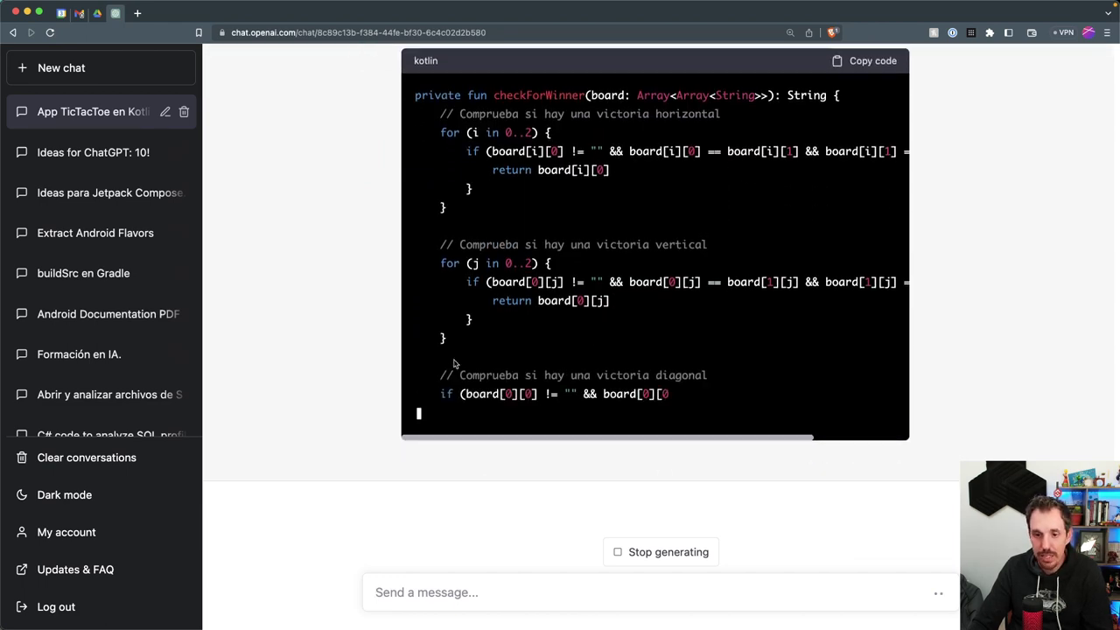
Compare the Spanish-commented checkForWinner code in the new response with the original code in the earlier message.
{"action": "scroll", "coordinate": [945, 290], "scroll_direction": "up", "scroll_amount": 3}
{"action": "scroll", "coordinate": [504, 329], "scroll_direction": "up", "scroll_amount": 10}
{"action": "scroll", "coordinate": [885, 425], "scroll_direction": "down", "scroll_amount": 10}
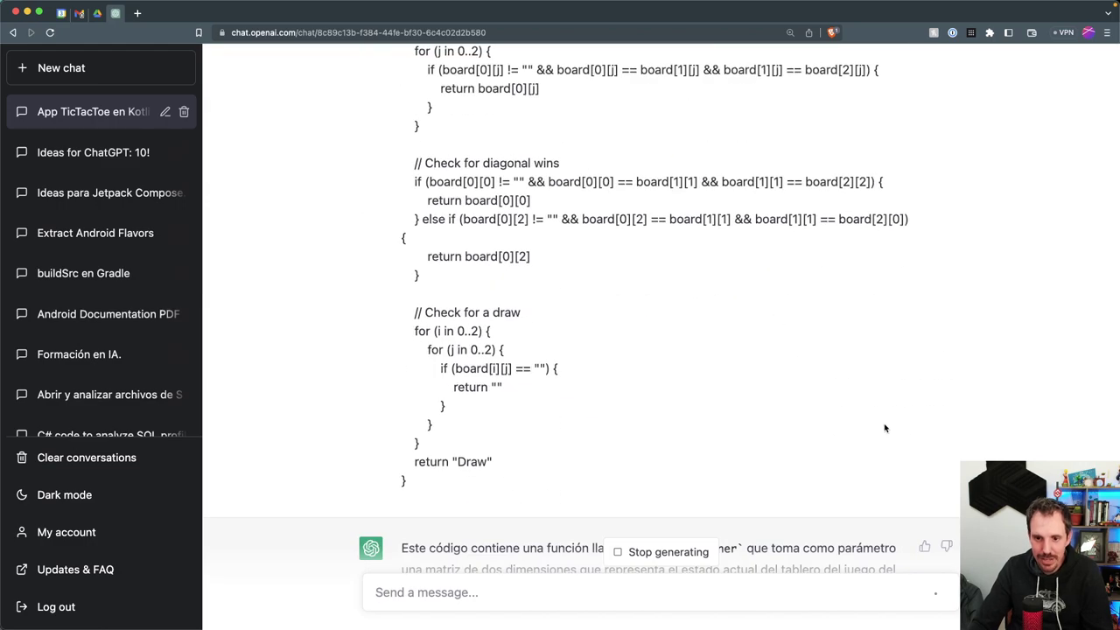
{"action": "scroll", "coordinate": [885, 425], "scroll_direction": "down", "scroll_amount": 5}
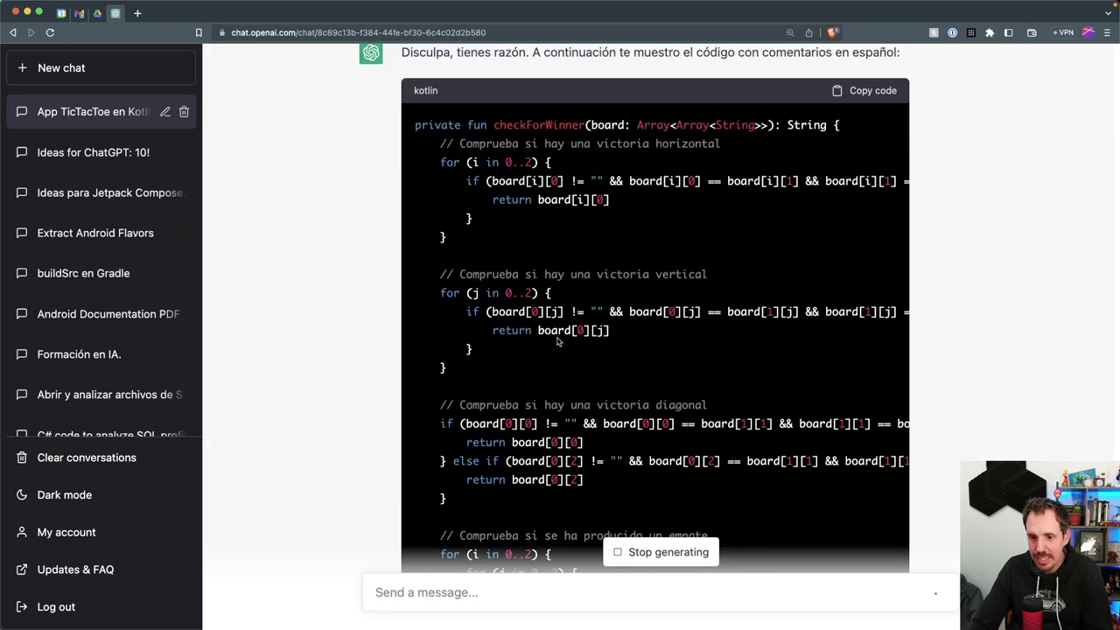
{"action": "scroll", "coordinate": [849, 144], "scroll_direction": "up", "scroll_amount": 5}
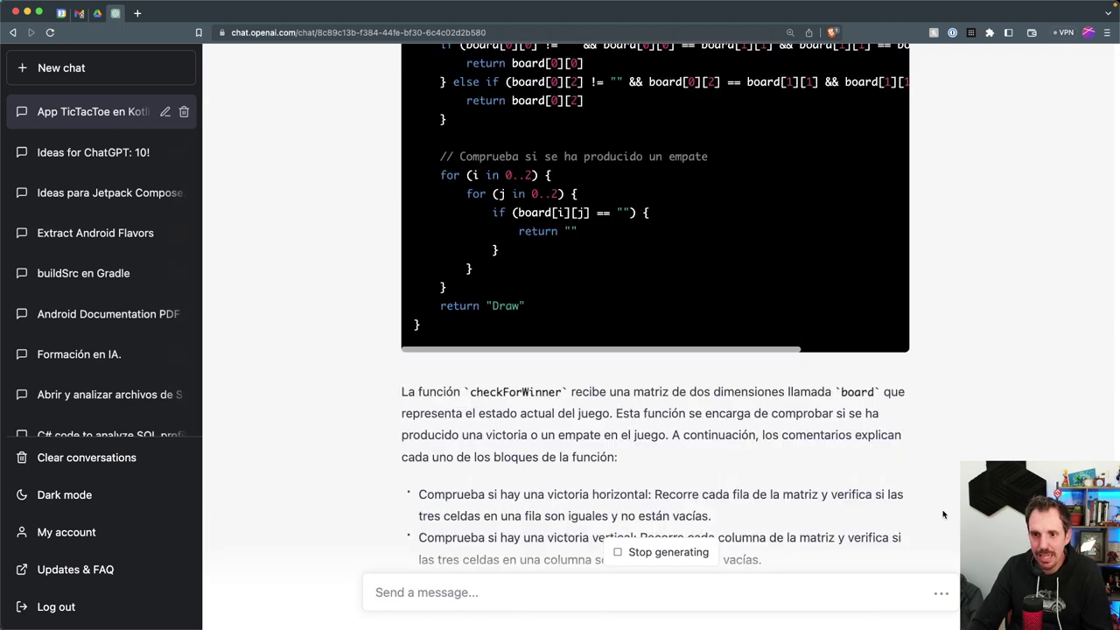
{"action": "scroll", "coordinate": [933, 509], "scroll_direction": "up", "scroll_amount": 4}
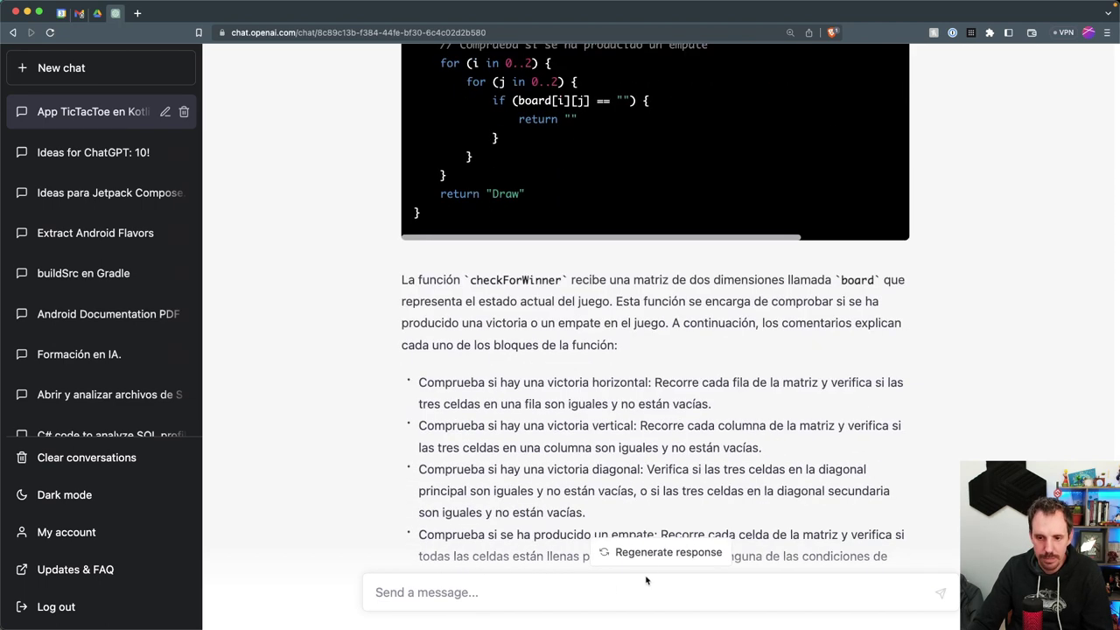
Send the follow-up message "Escribe el kdoc de esta función".
{"action": "scroll", "coordinate": [863, 555], "scroll_direction": "down", "scroll_amount": 3}
{"action": "type", "text": "Escribe el kdoc de esta función"}
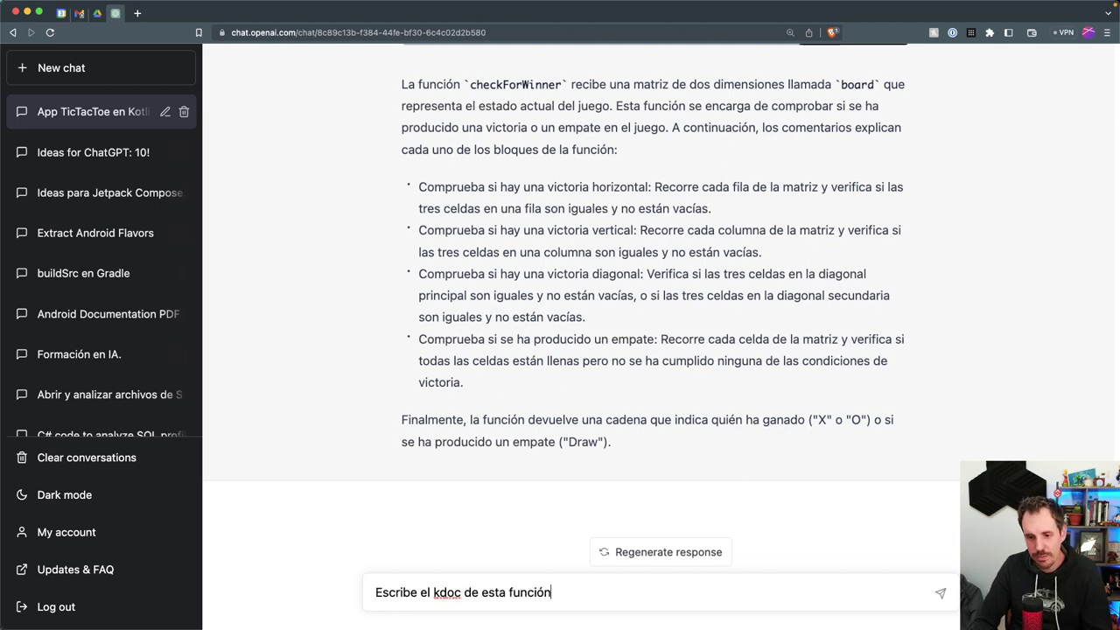
{"action": "key", "text": "Return"}
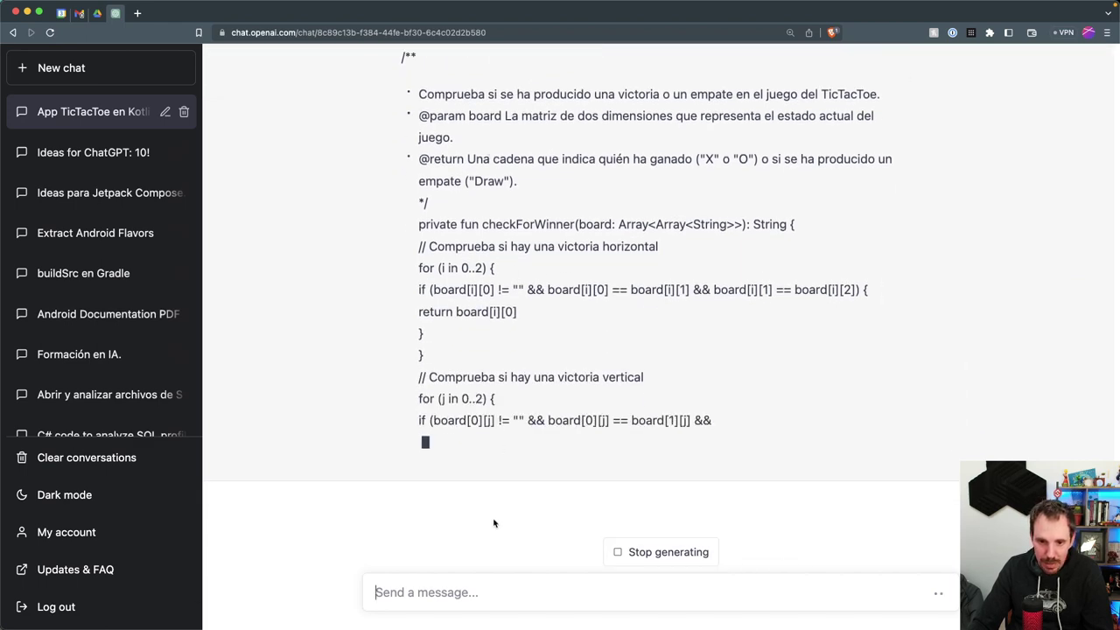
{"action": "scroll", "coordinate": [535, 308], "scroll_direction": "up", "scroll_amount": 5}
{"action": "left_click_drag", "start_coordinate": [446, 480], "coordinate": [393, 331]}
{"action": "left_click", "coordinate": [544, 433]}
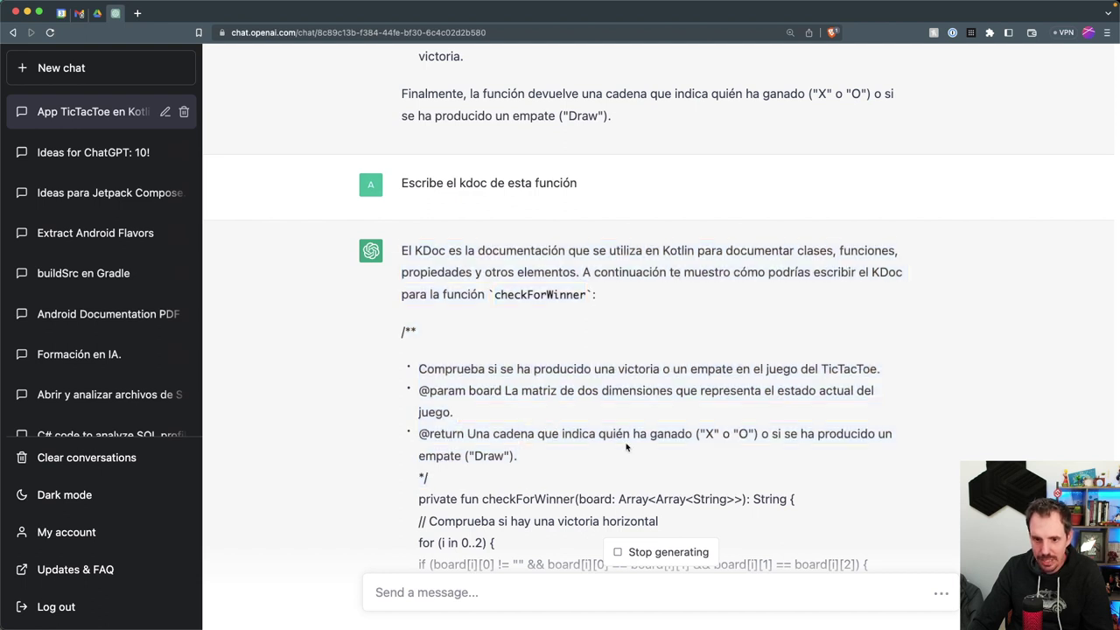
{"action": "triple_click", "coordinate": [882, 361]}
{"action": "left_click", "coordinate": [815, 366]}
{"action": "left_click_drag", "start_coordinate": [437, 394], "coordinate": [658, 404]}
{"action": "left_click", "coordinate": [675, 410]}
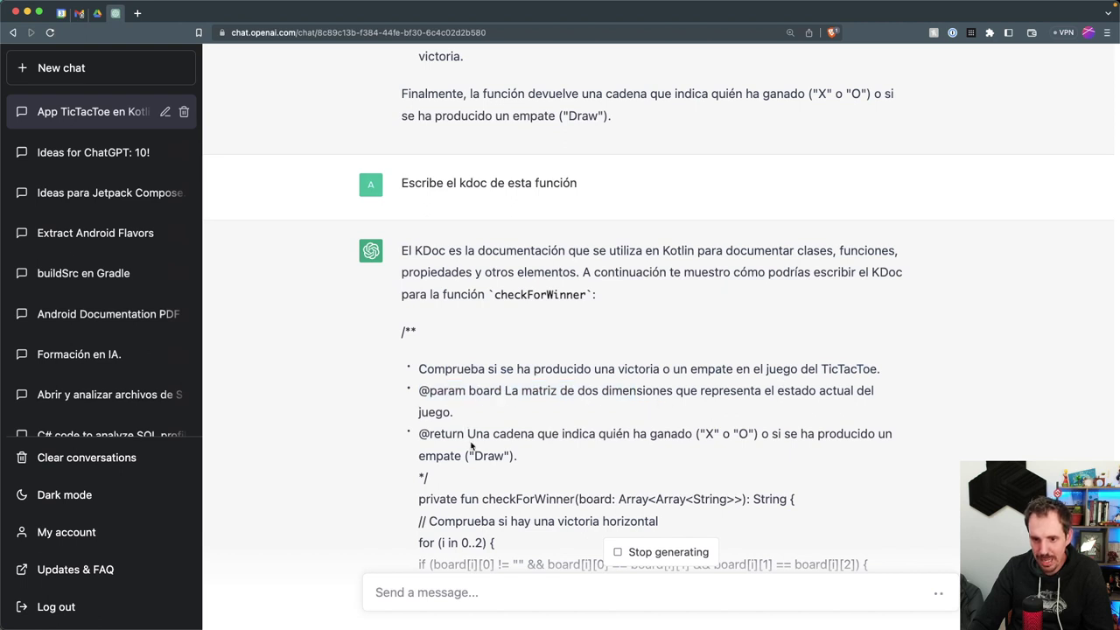
{"action": "left_click_drag", "start_coordinate": [465, 445], "coordinate": [561, 451]}
{"action": "left_click", "coordinate": [626, 465]}
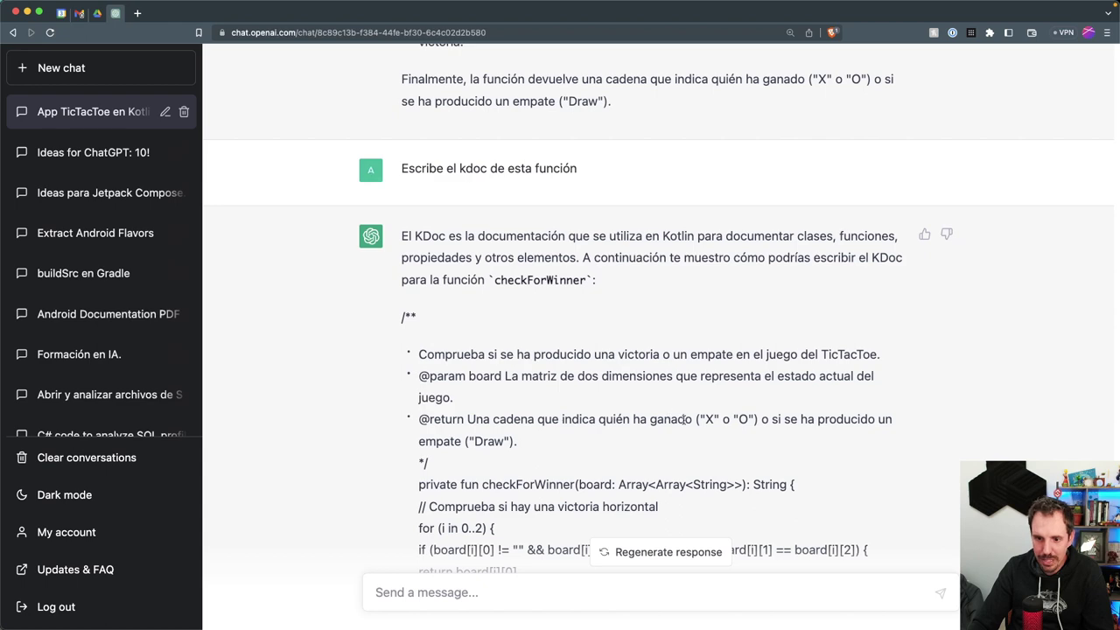
Look through the rest of the KDoc response and compare its code formatting with the earlier Kotlin code block.
{"action": "scroll", "coordinate": [678, 419], "scroll_direction": "down", "scroll_amount": 3}
{"action": "scroll", "coordinate": [613, 394], "scroll_direction": "up", "scroll_amount": 6}
{"action": "scroll", "coordinate": [607, 473], "scroll_direction": "down", "scroll_amount": 6}
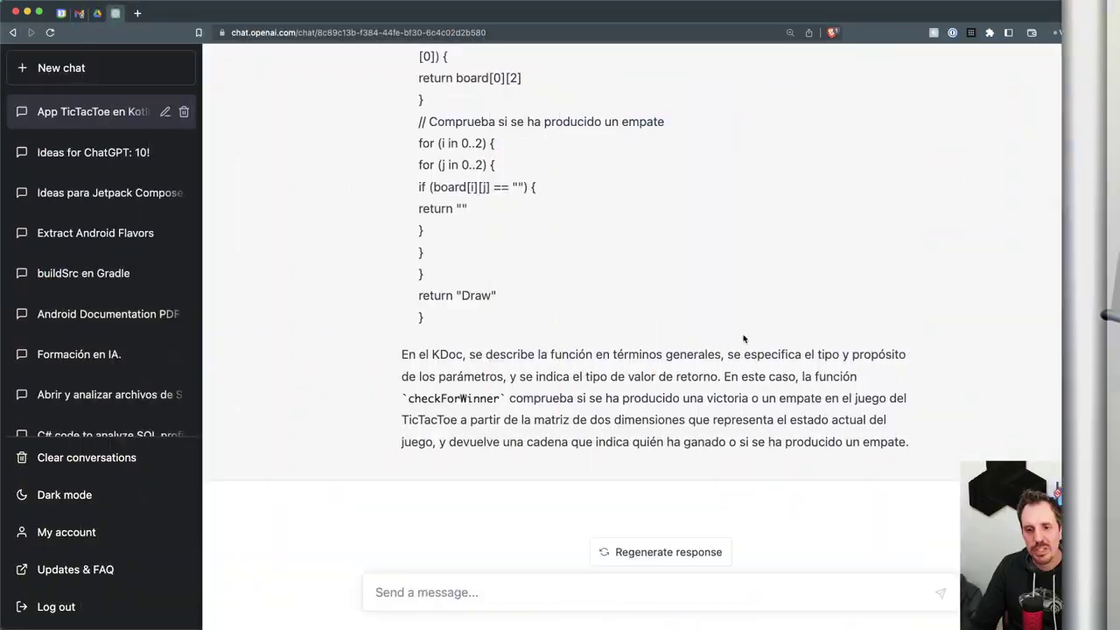
{"action": "scroll", "coordinate": [456, 382], "scroll_direction": "up", "scroll_amount": 6}
{"action": "scroll", "coordinate": [457, 383], "scroll_direction": "up", "scroll_amount": 15}
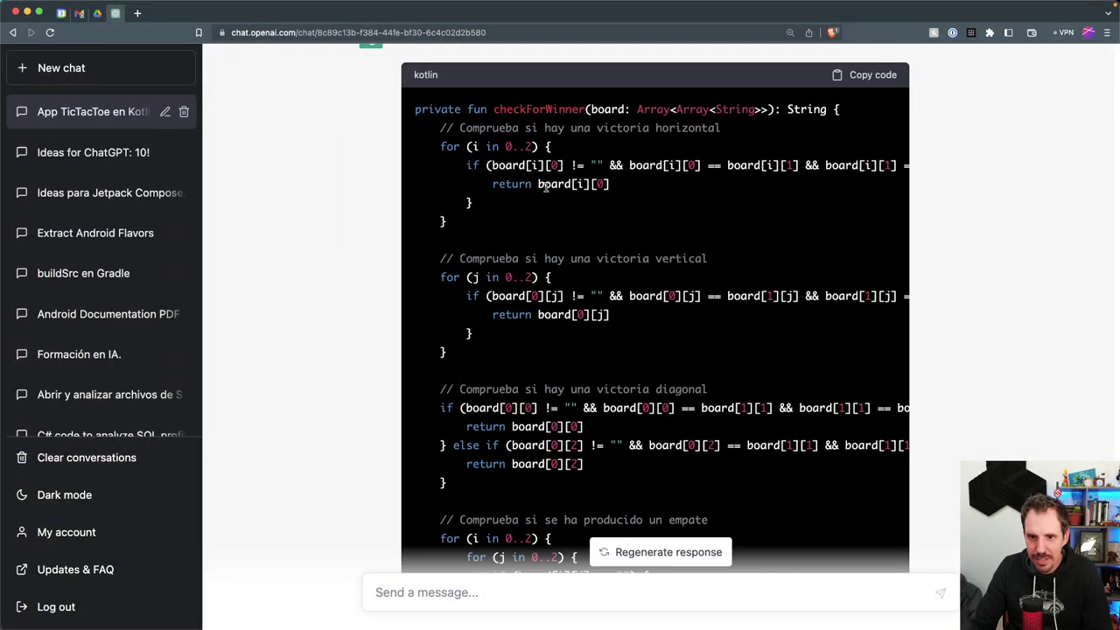
{"action": "scroll", "coordinate": [571, 367], "scroll_direction": "down", "scroll_amount": 15}
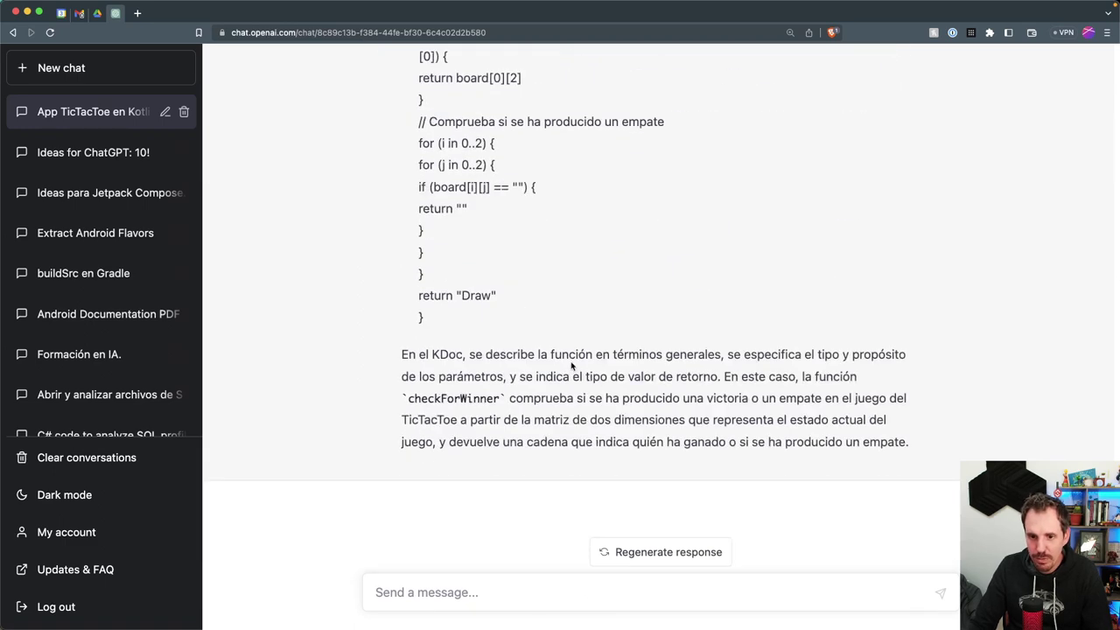
Send the message "Escríbeme una batería de tests con su implementación para checkForWinner".
{"action": "left_click", "coordinate": [503, 588]}
{"action": "type", "text": "Escrib"}
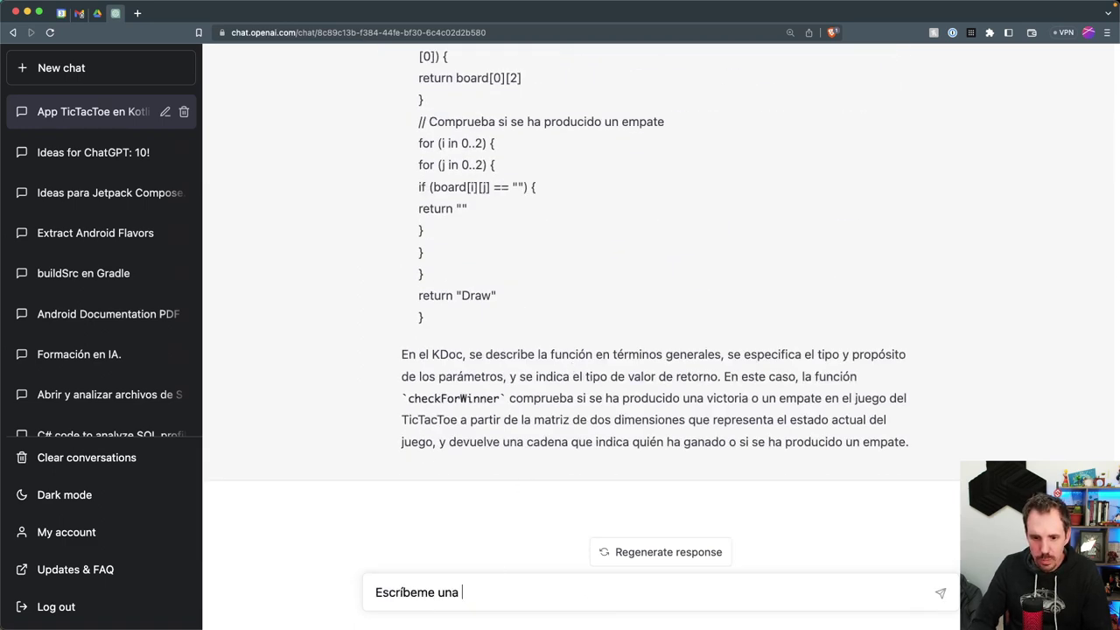
{"action": "type", "text": "sts con su implementación para "}
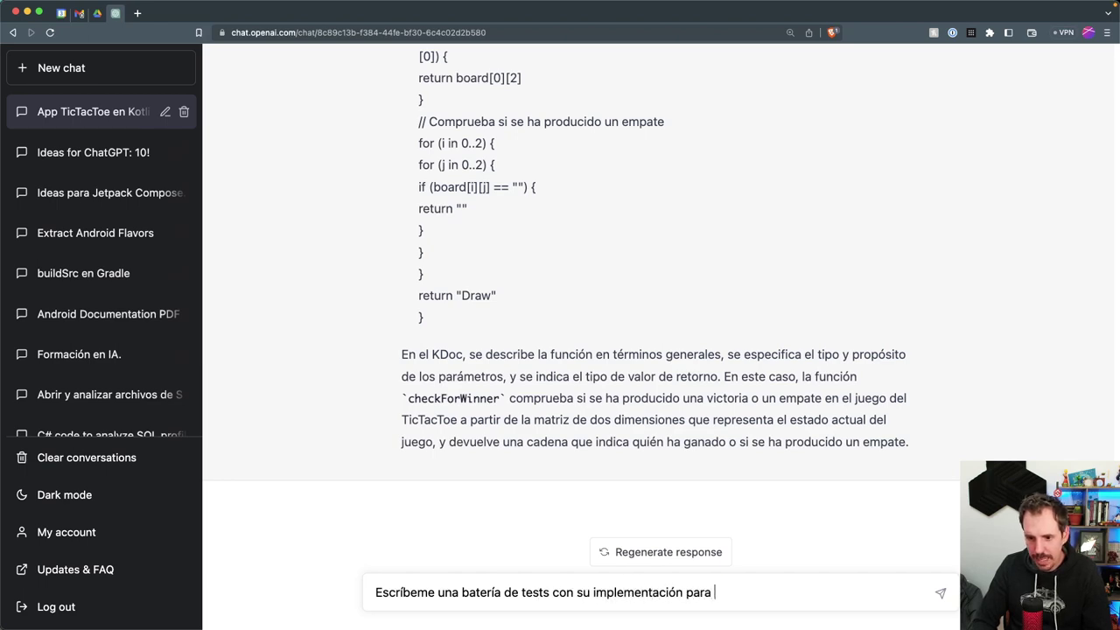
{"action": "type", "text": "checkForWinner"}
{"action": "key", "text": "Return"}
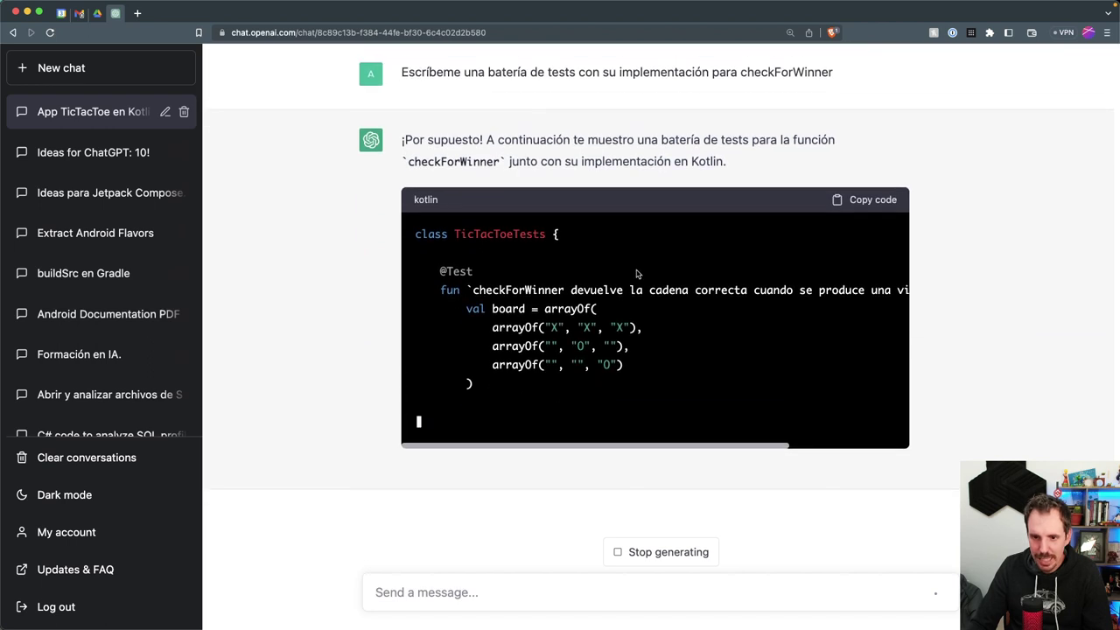
Read the full function names of the generated tests in the TicTacToeTests class.
{"action": "scroll", "coordinate": [762, 236], "scroll_direction": "right", "scroll_amount": 5}
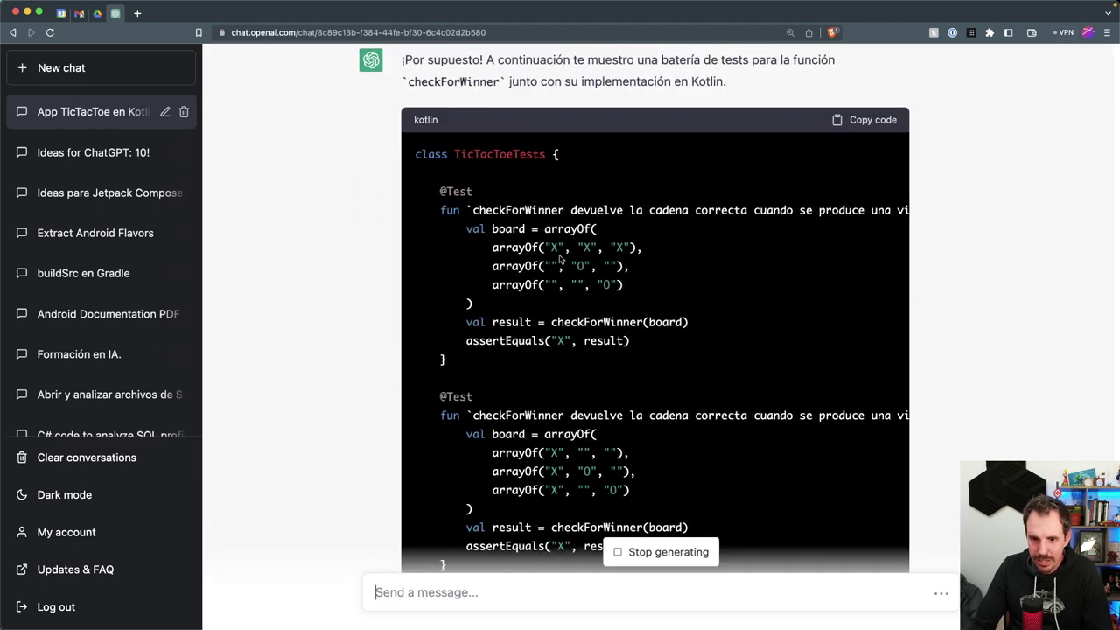
{"action": "scroll", "coordinate": [762, 283], "scroll_direction": "right", "scroll_amount": 4}
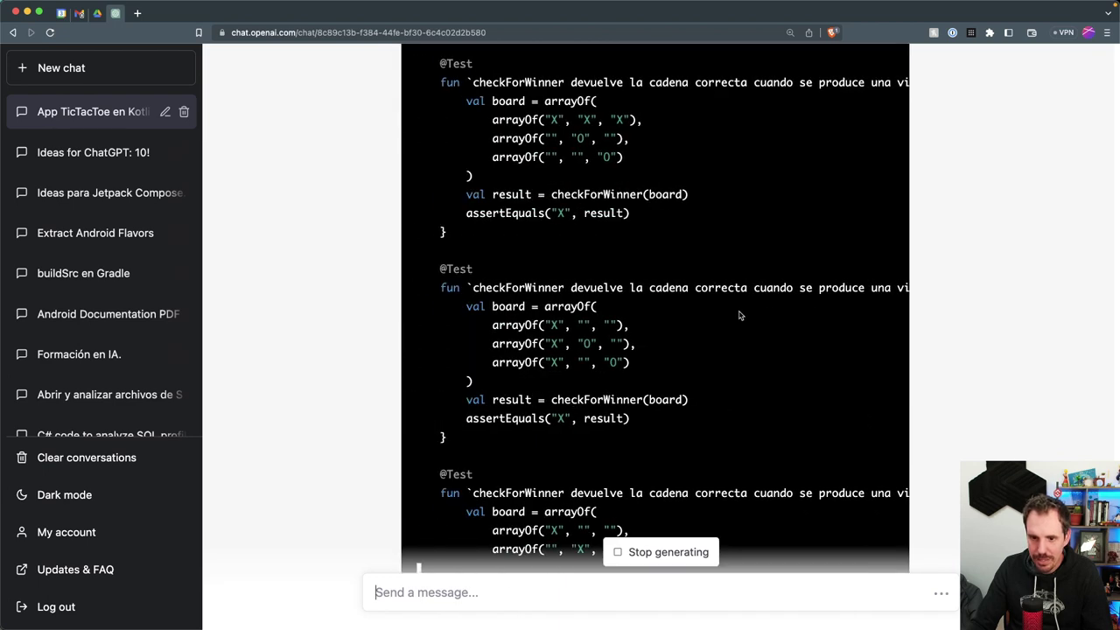
{"action": "scroll", "coordinate": [683, 294], "scroll_direction": "right", "scroll_amount": 4}
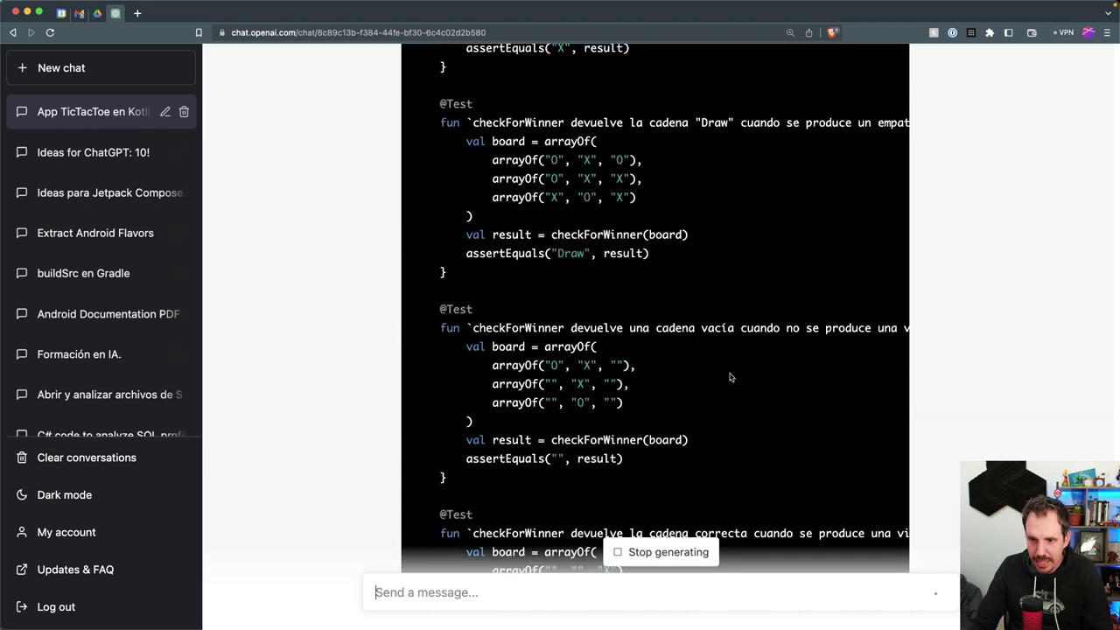
{"action": "scroll", "coordinate": [721, 350], "scroll_direction": "right", "scroll_amount": 5}
{"action": "scroll", "coordinate": [697, 367], "scroll_direction": "left", "scroll_amount": 5}
{"action": "scroll", "coordinate": [793, 324], "scroll_direction": "right", "scroll_amount": 5}
{"action": "scroll", "coordinate": [750, 348], "scroll_direction": "left", "scroll_amount": 5}
{"action": "scroll", "coordinate": [685, 302], "scroll_direction": "right", "scroll_amount": 5}
{"action": "scroll", "coordinate": [674, 315], "scroll_direction": "left", "scroll_amount": 5}
Look through the generated tests from the start to the checkForWinner implementation at the end of the response.
{"action": "scroll", "coordinate": [639, 245], "scroll_direction": "up", "scroll_amount": 3}
{"action": "scroll", "coordinate": [630, 263], "scroll_direction": "up", "scroll_amount": 10}
{"action": "scroll", "coordinate": [628, 266], "scroll_direction": "down", "scroll_amount": 3}
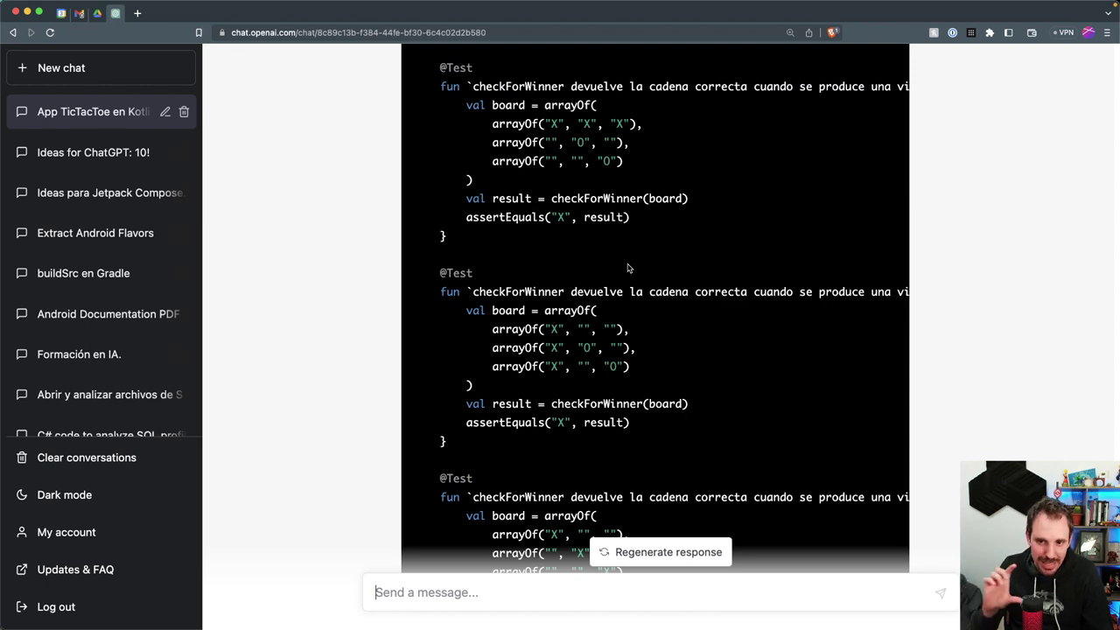
{"action": "scroll", "coordinate": [627, 268], "scroll_direction": "down", "scroll_amount": 10}
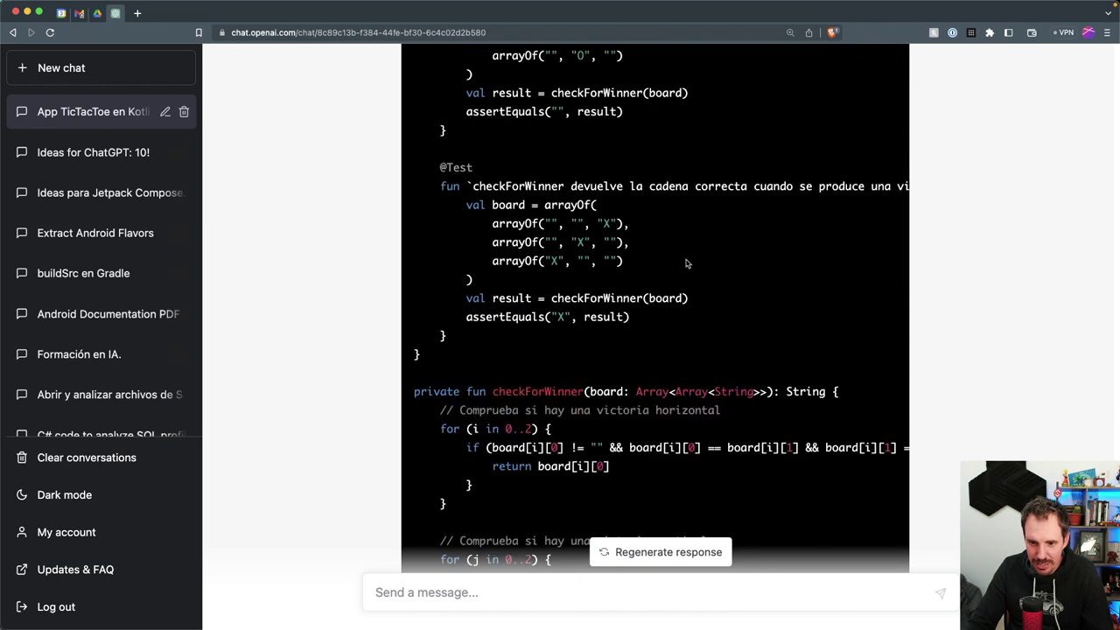
{"action": "scroll", "coordinate": [700, 175], "scroll_direction": "down", "scroll_amount": 6}
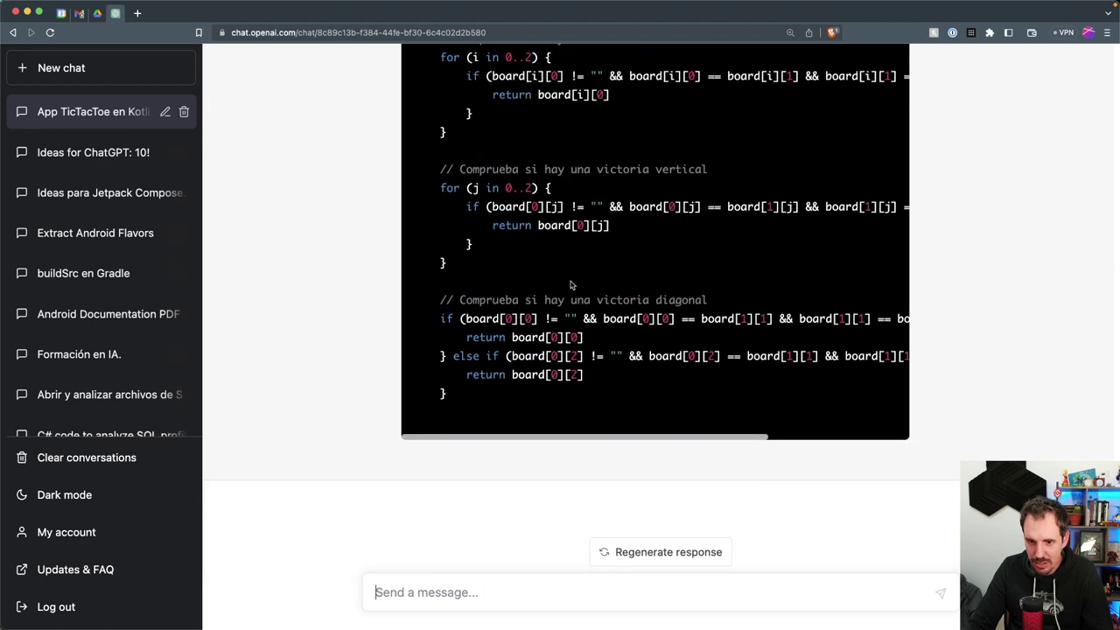
Examine the board arrays and assertions of the horizontal, vertical, diagonal and draw tests in TicTacToeTests.
{"action": "scroll", "coordinate": [569, 285], "scroll_direction": "up", "scroll_amount": 10}
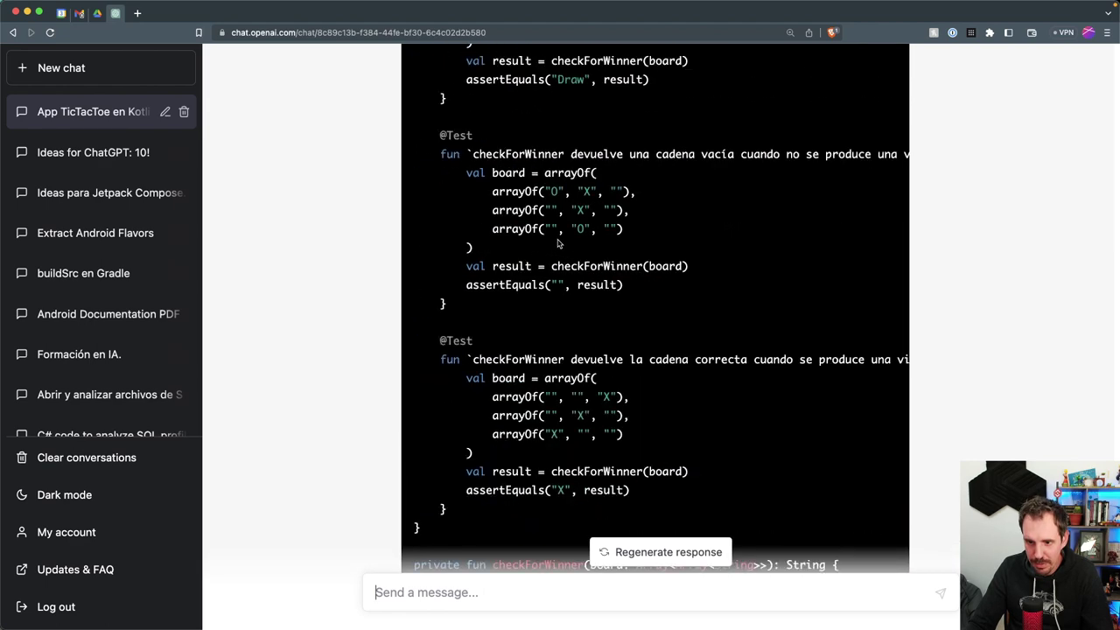
{"action": "scroll", "coordinate": [560, 243], "scroll_direction": "up", "scroll_amount": 2}
{"action": "scroll", "coordinate": [626, 225], "scroll_direction": "up", "scroll_amount": 10}
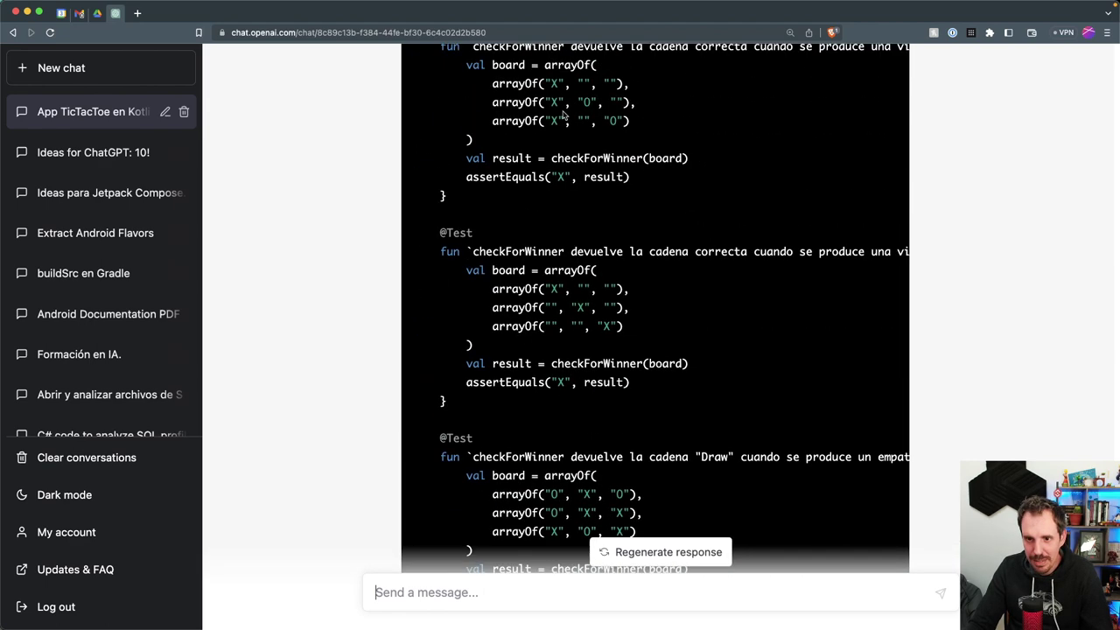
{"action": "scroll", "coordinate": [542, 136], "scroll_direction": "up", "scroll_amount": 3}
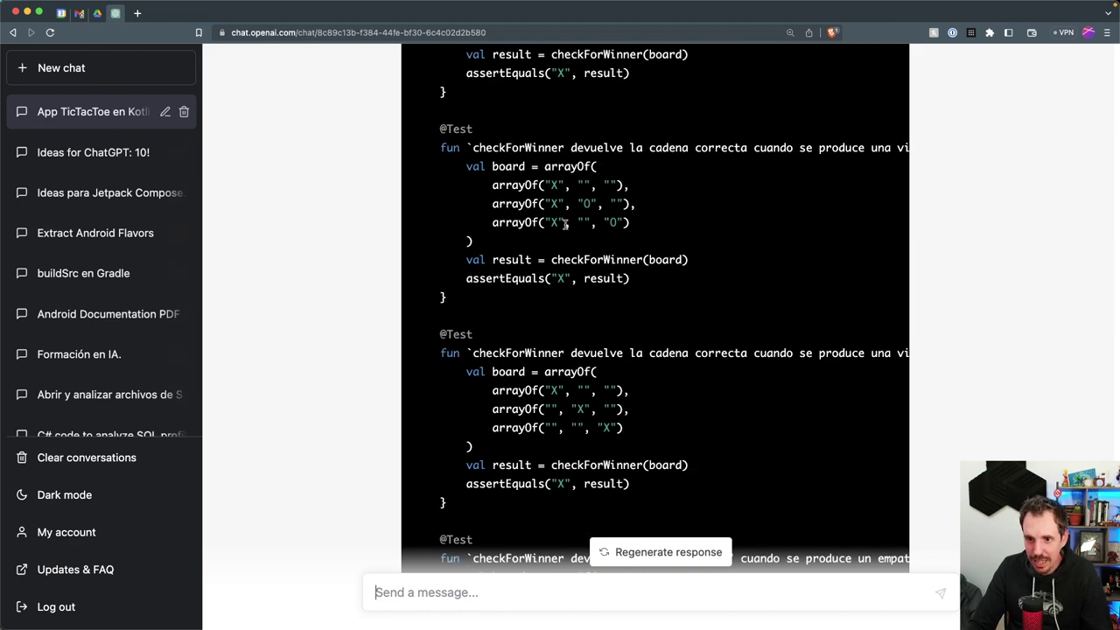
{"action": "scroll", "coordinate": [565, 225], "scroll_direction": "up", "scroll_amount": 5}
{"action": "left_click_drag", "start_coordinate": [541, 141], "coordinate": [645, 142]}
{"action": "scroll", "coordinate": [575, 291], "scroll_direction": "down", "scroll_amount": 2}
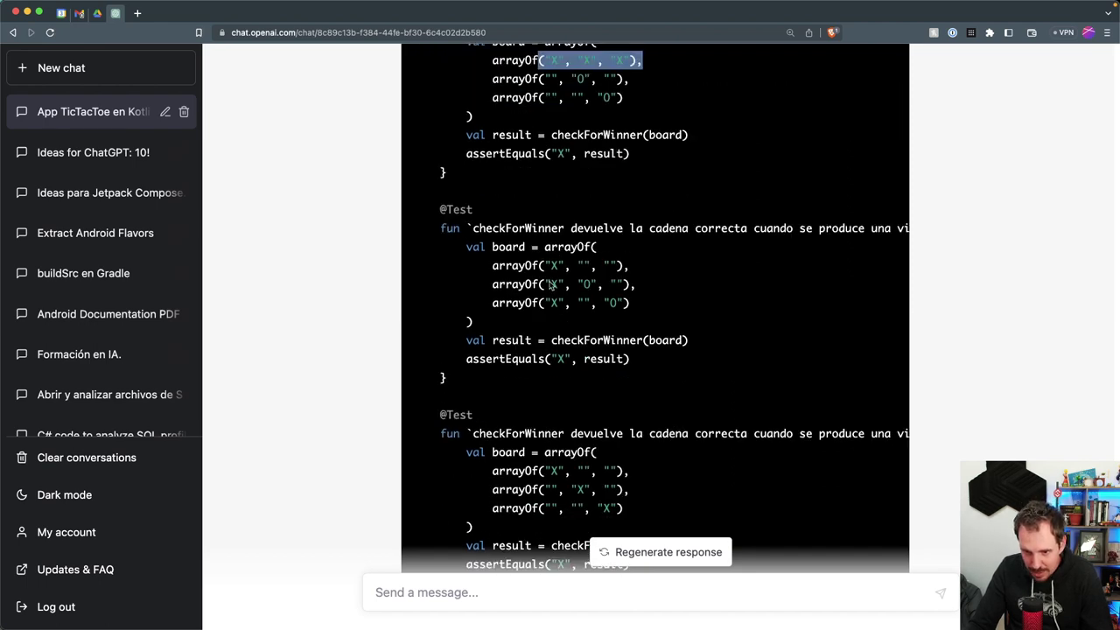
{"action": "scroll", "coordinate": [551, 294], "scroll_direction": "down", "scroll_amount": 6}
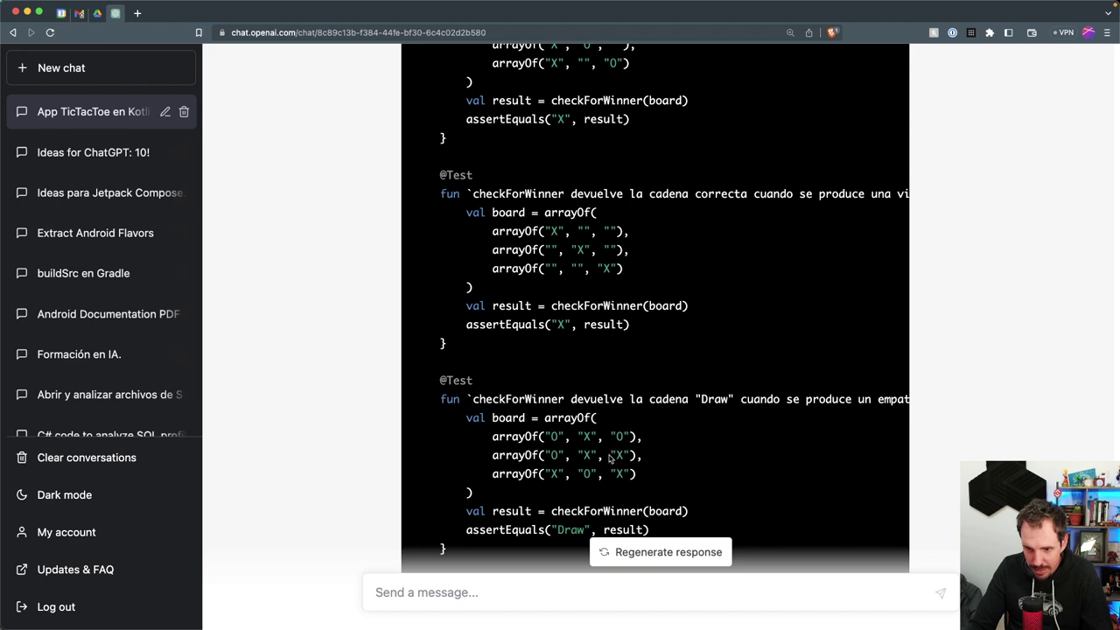
{"action": "scroll", "coordinate": [609, 454], "scroll_direction": "down", "scroll_amount": 10}
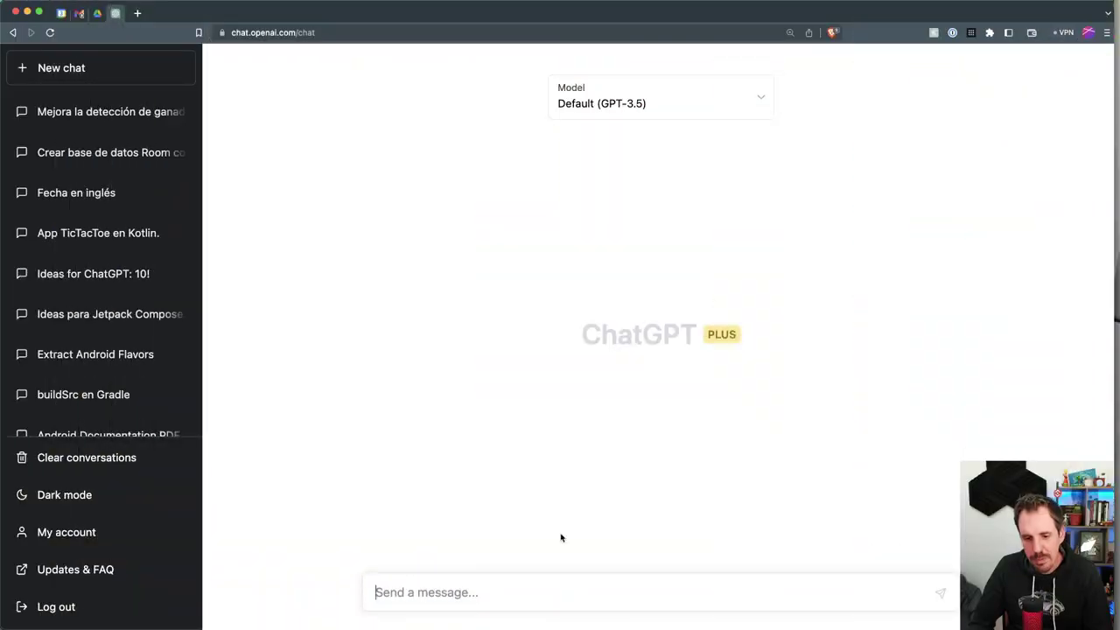
Start the message with "Tengo una clase que se dedica a registra la localización de un usuario basándose en la posición del GPS".
{"action": "type", "text": "Tengo una clase que se dedica"}
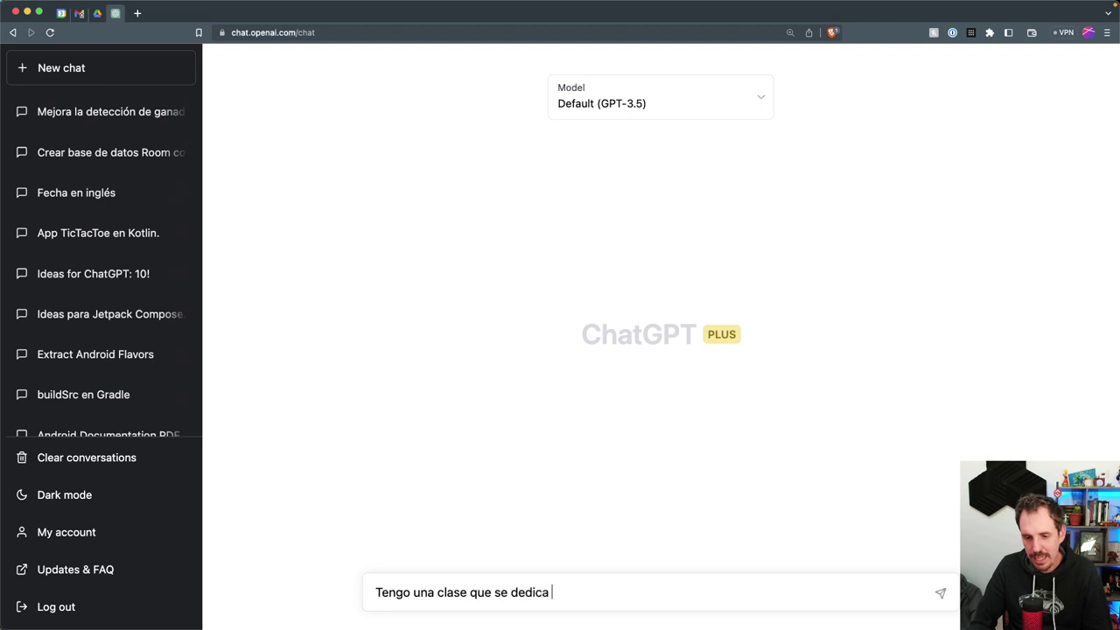
{"action": "type", "text": " a registra la loc"}
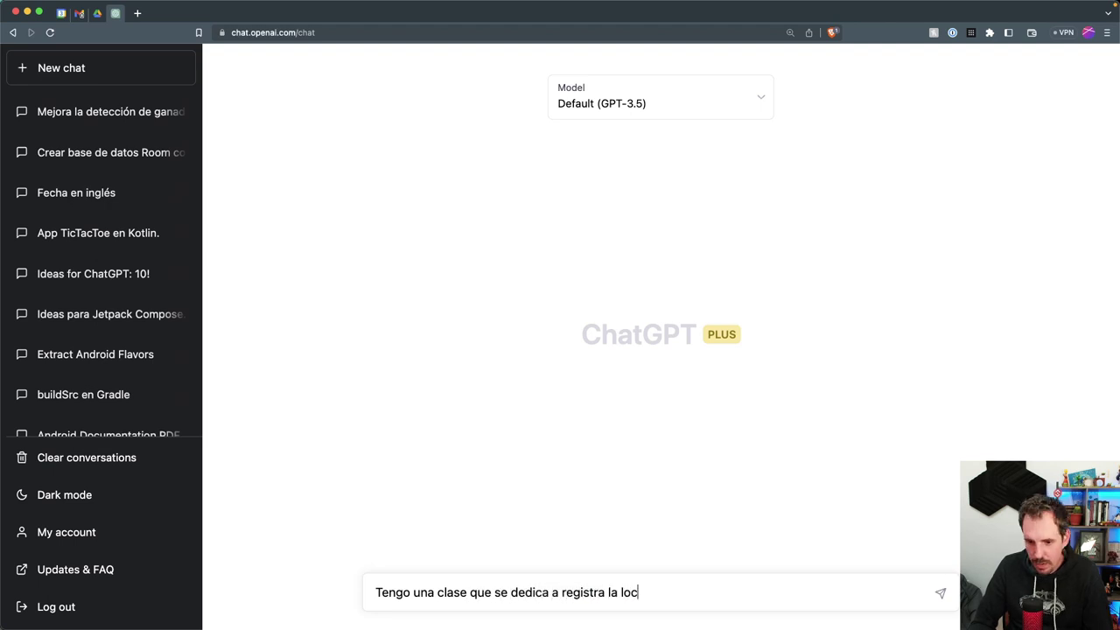
{"action": "type", "text": "alización de un"}
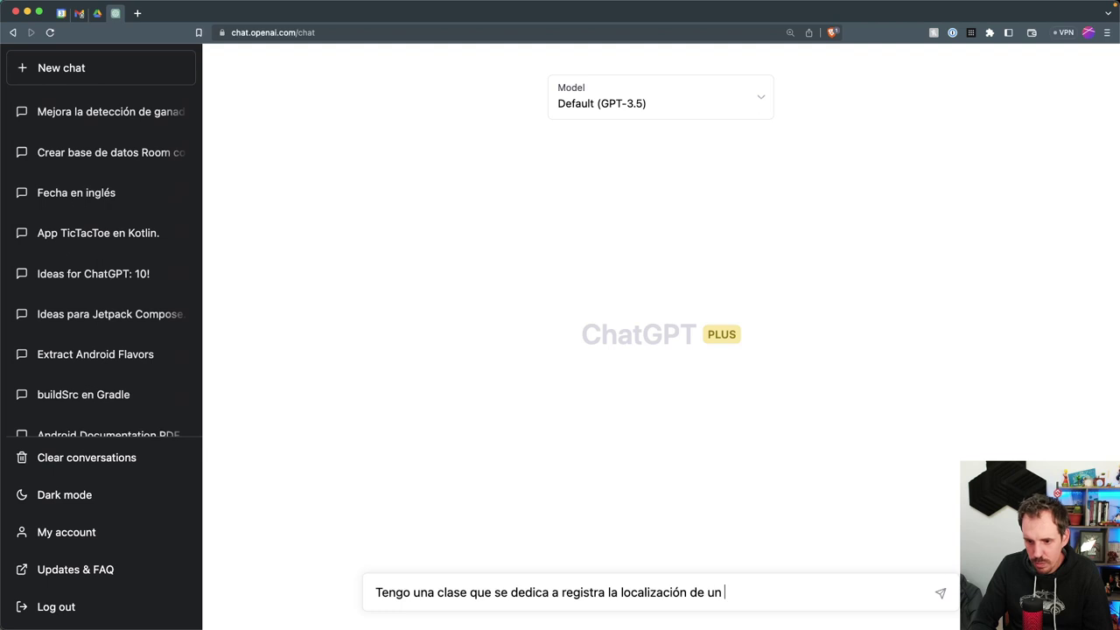
{"action": "type", "text": "suario ba's"}
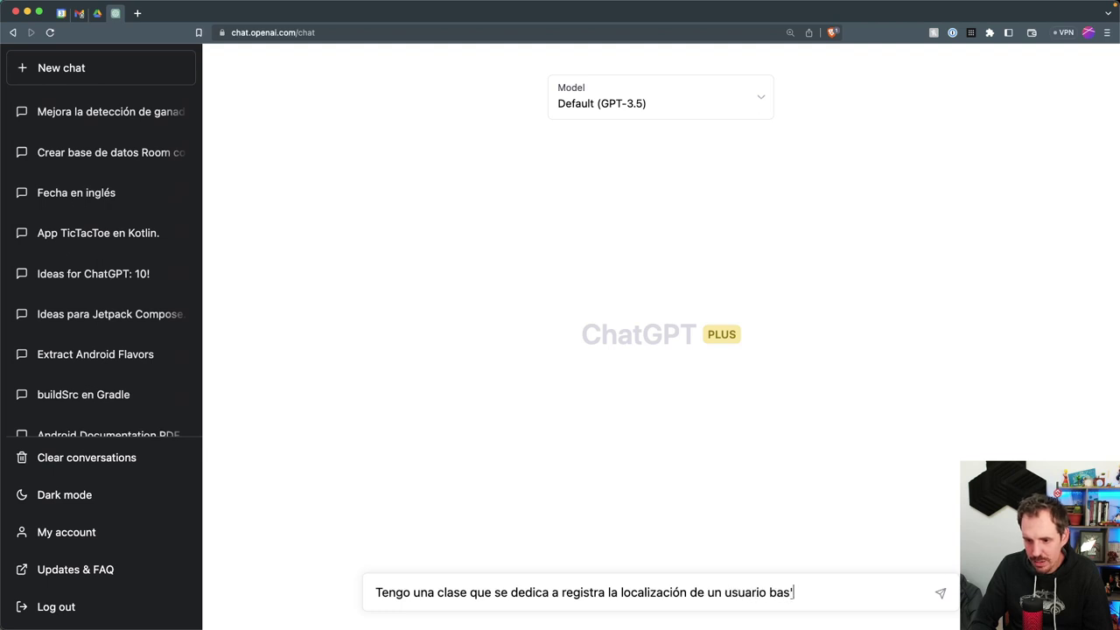
{"action": "type", "text": "ándose en la posición del GPS"}
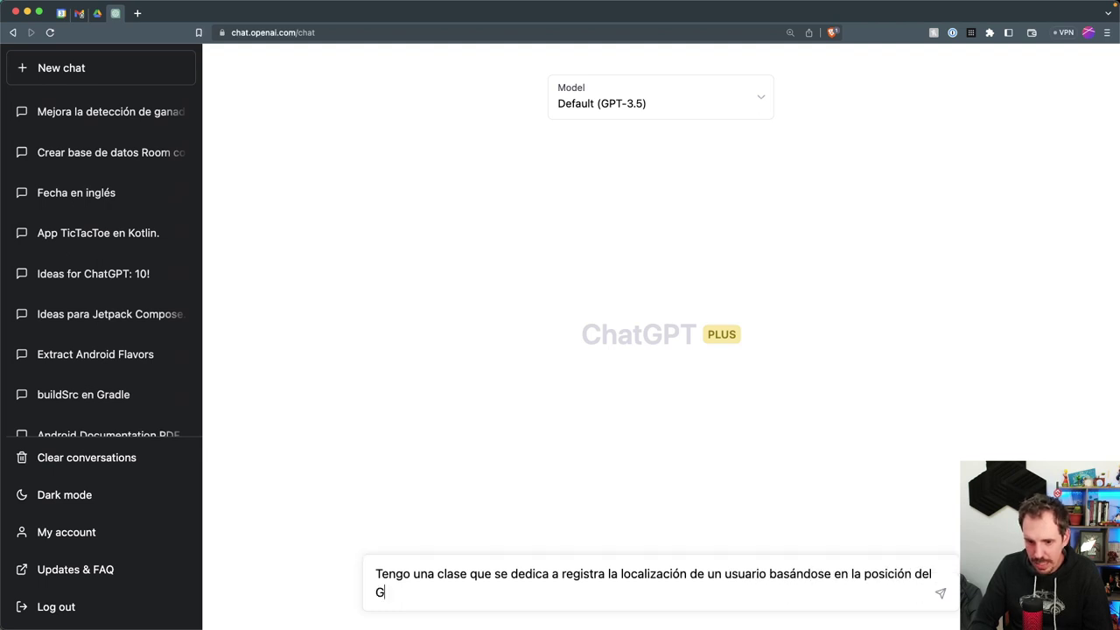
Add "Inicialmente la he llamado LocationManager, pero me parece que no da mucha información. ¿Me puedes proponer nombres alternativos?" and send the message.
{"action": "type", "text": ". Inicialmente"}
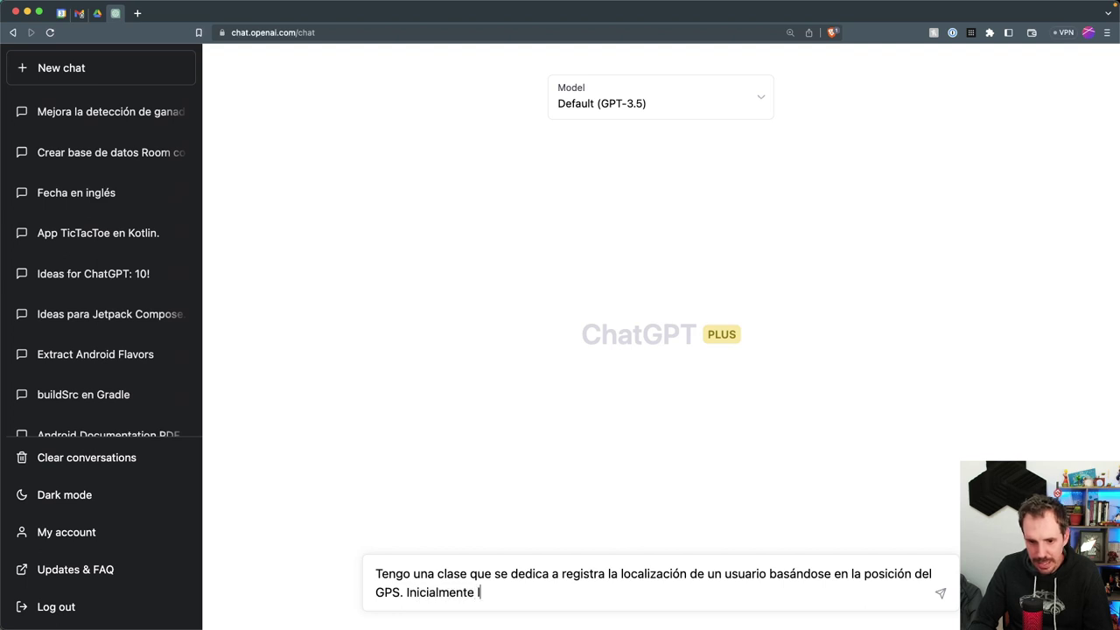
{"action": "type", "text": " la he llamado Locati"}
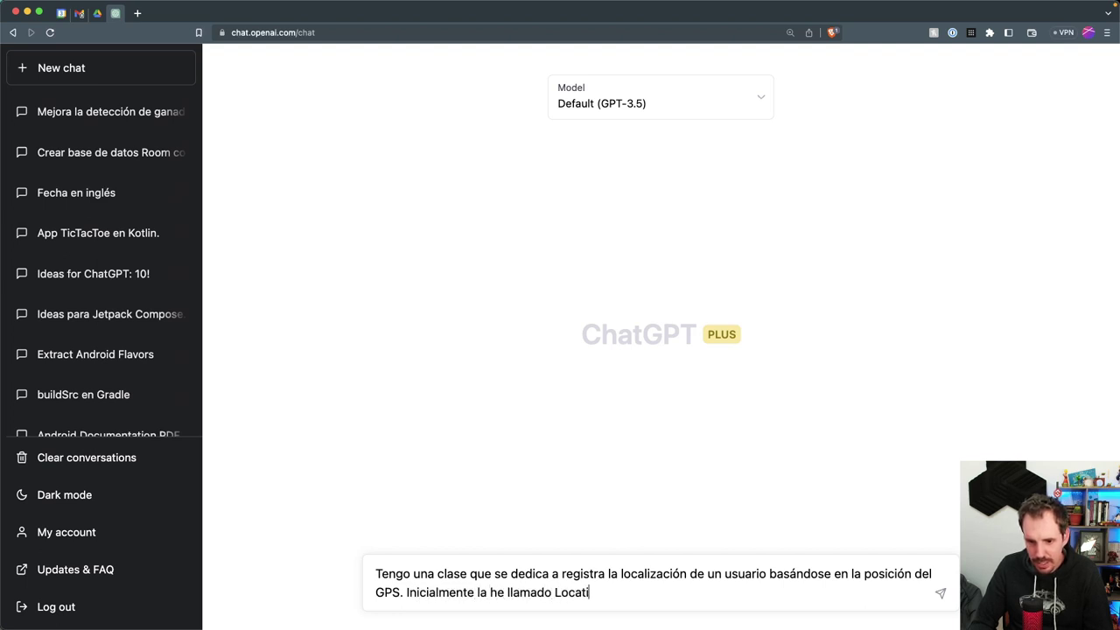
{"action": "type", "text": "onManager, pero me pare"}
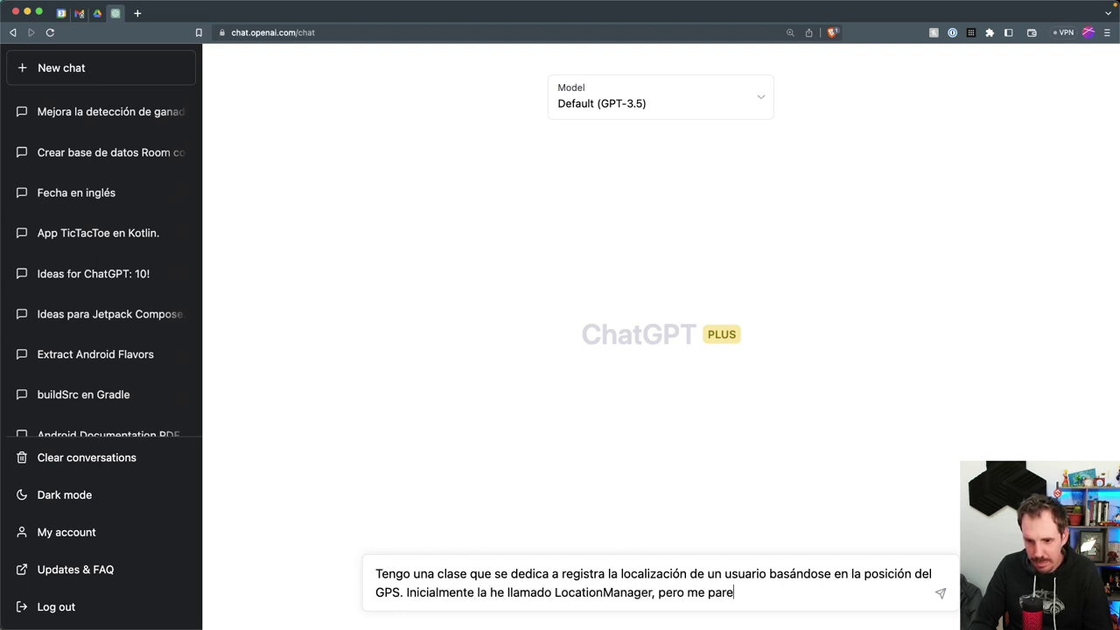
{"action": "type", "text": "ce que no da mucha información. ¿Me pued"}
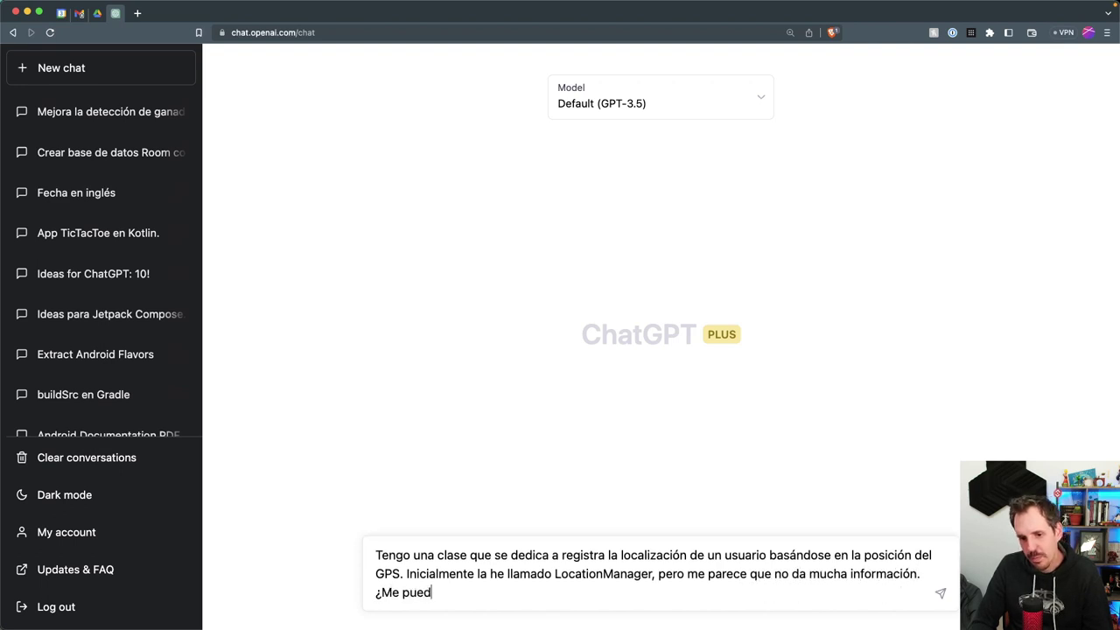
{"action": "type", "text": "es proponer nombres alternativos?"}
{"action": "key", "text": "Return"}
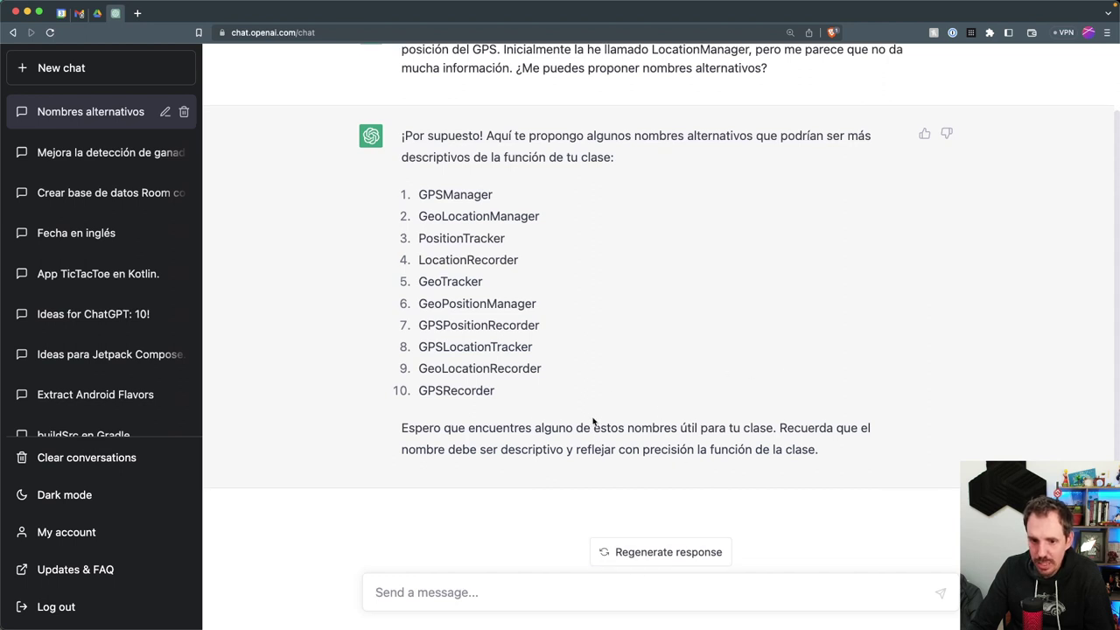
Compare the suggested class names, especially PositionTracker and GPSLocationTracker, with the class purpose described in the question.
{"action": "left_click_drag", "start_coordinate": [478, 449], "coordinate": [724, 449]}
{"action": "left_click", "coordinate": [803, 418]}
{"action": "scroll", "coordinate": [803, 441], "scroll_direction": "up", "scroll_amount": 2}
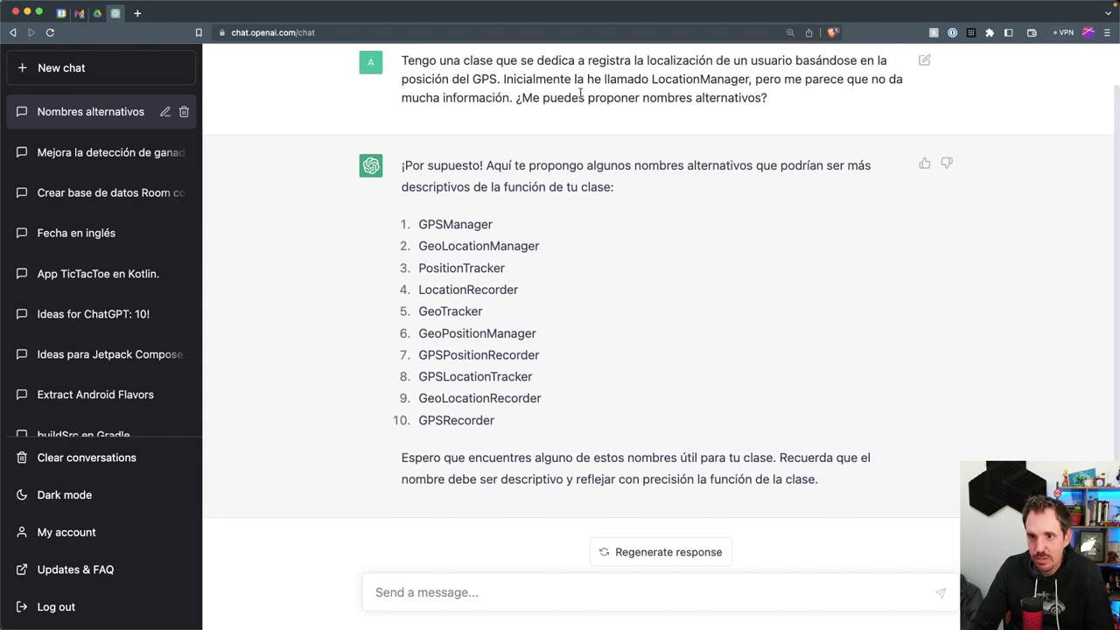
{"action": "left_click_drag", "start_coordinate": [584, 66], "coordinate": [810, 63]}
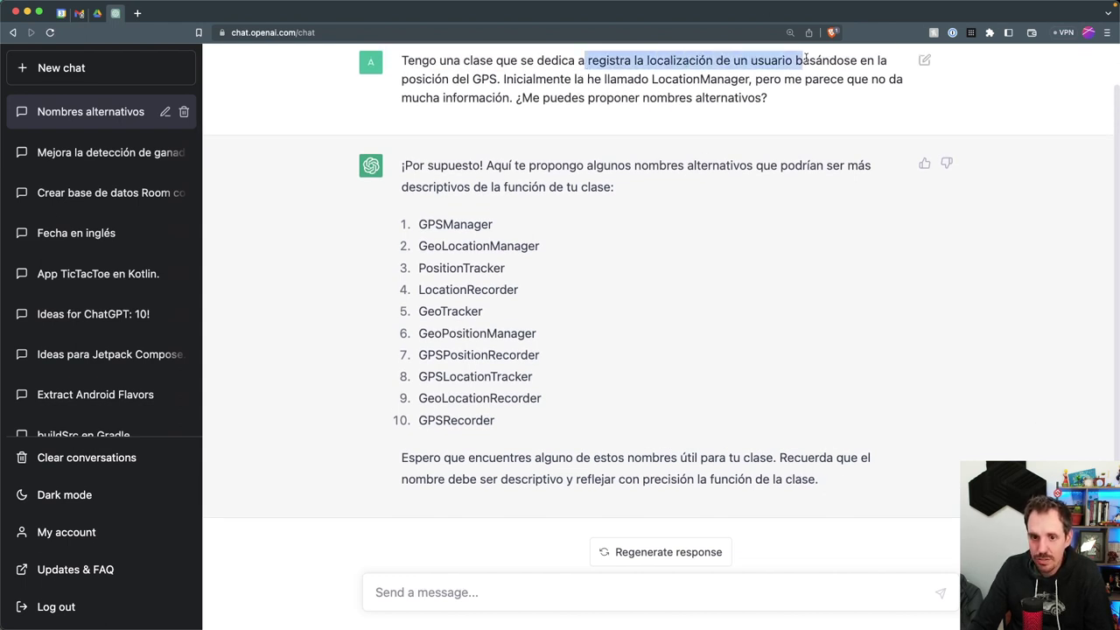
{"action": "left_click", "coordinate": [444, 304]}
{"action": "double_click", "coordinate": [434, 268]}
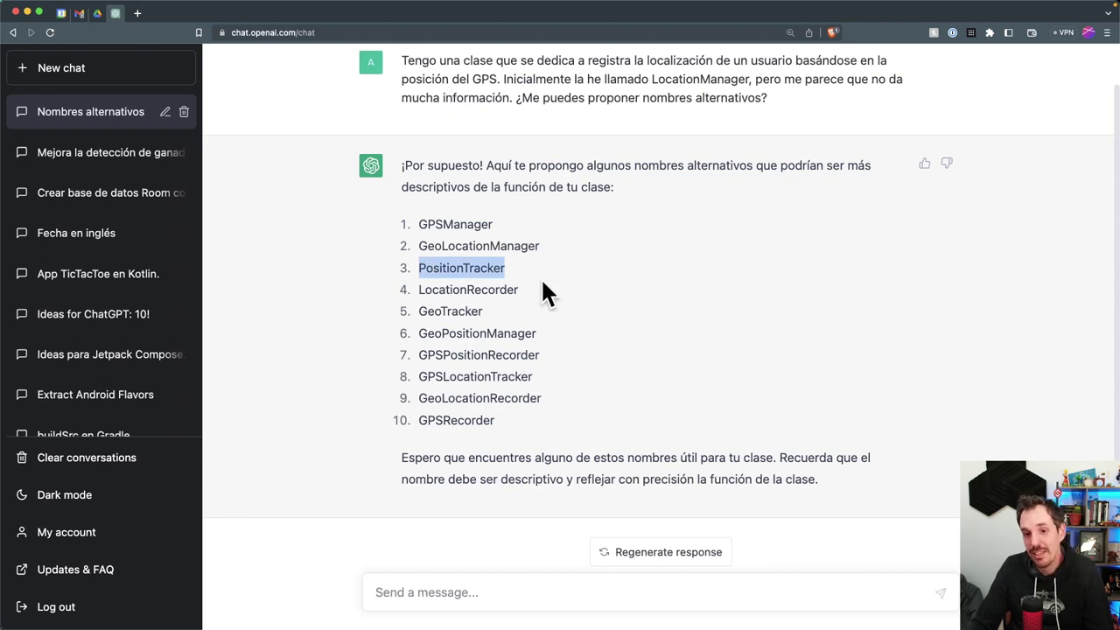
{"action": "left_click", "coordinate": [593, 311]}
{"action": "double_click", "coordinate": [447, 375]}
{"action": "left_click", "coordinate": [643, 375]}
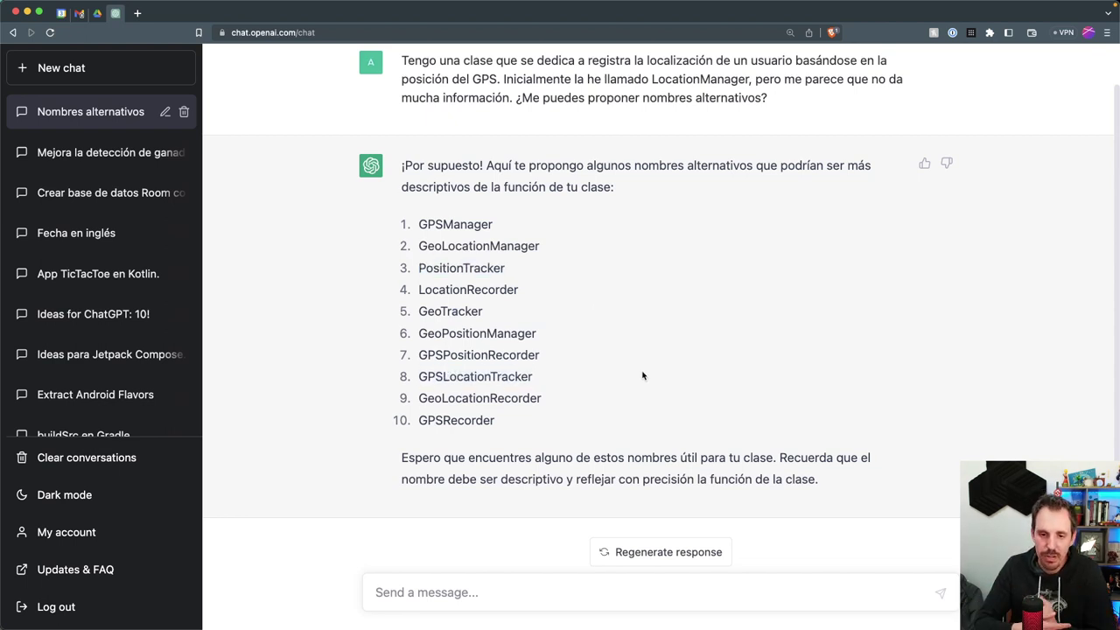
Send the follow-up message "¿Cuál es el que te parece más adecuado a ti?" and read the reply.
{"action": "type", "text": "¿Cuál es el que te parece más adecuado a ti?"}
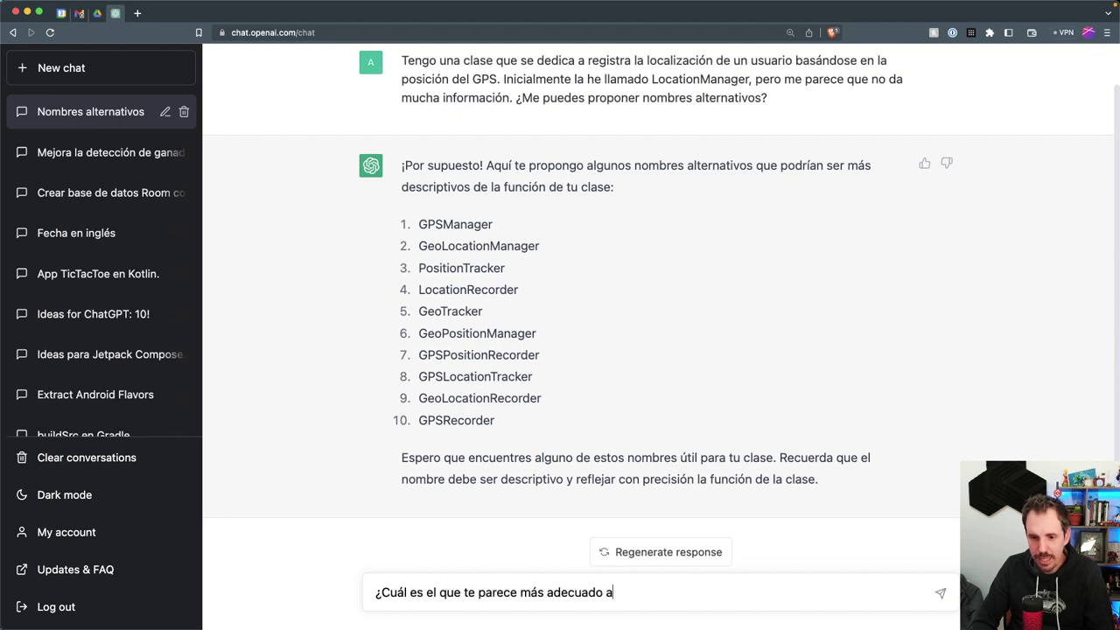
{"action": "key", "text": "Return"}
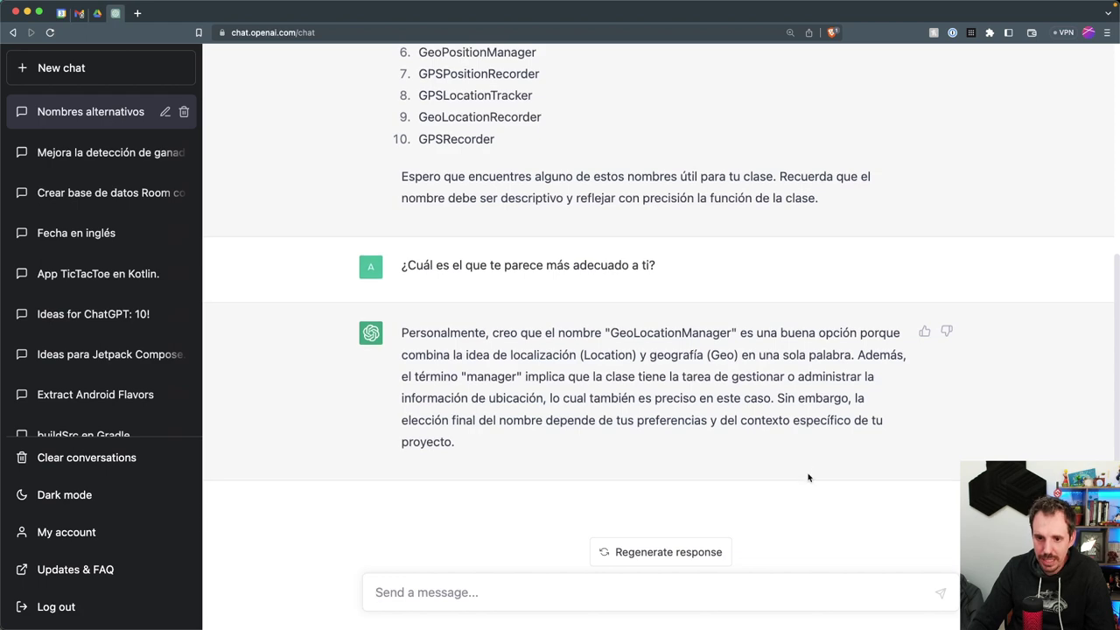
{"action": "scroll", "coordinate": [753, 442], "scroll_direction": "up", "scroll_amount": 5}
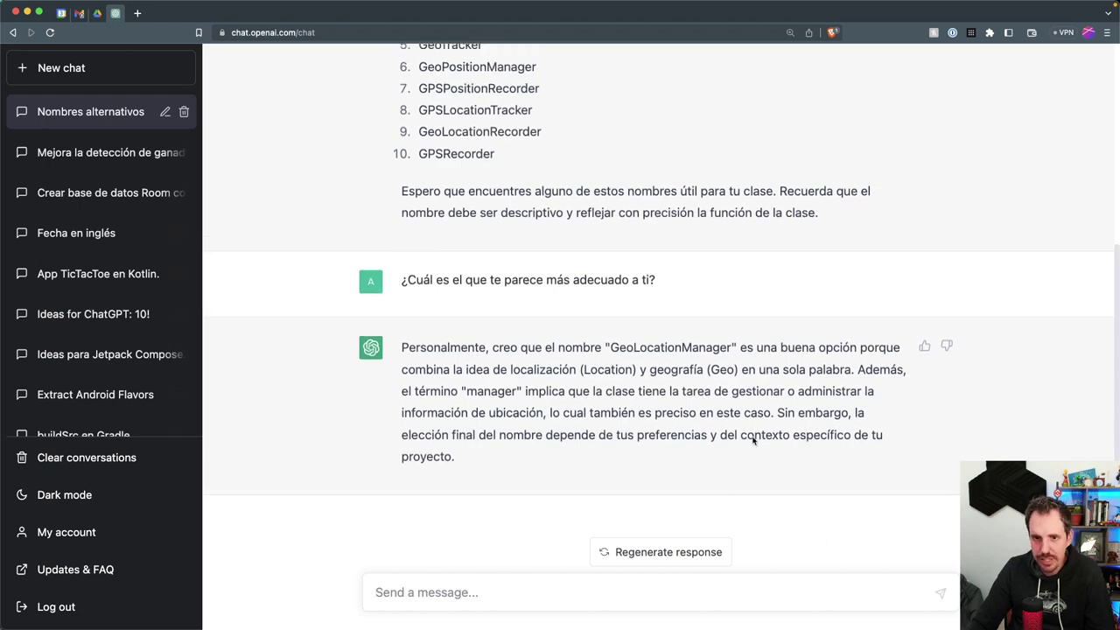
{"action": "scroll", "coordinate": [753, 440], "scroll_direction": "down", "scroll_amount": 5}
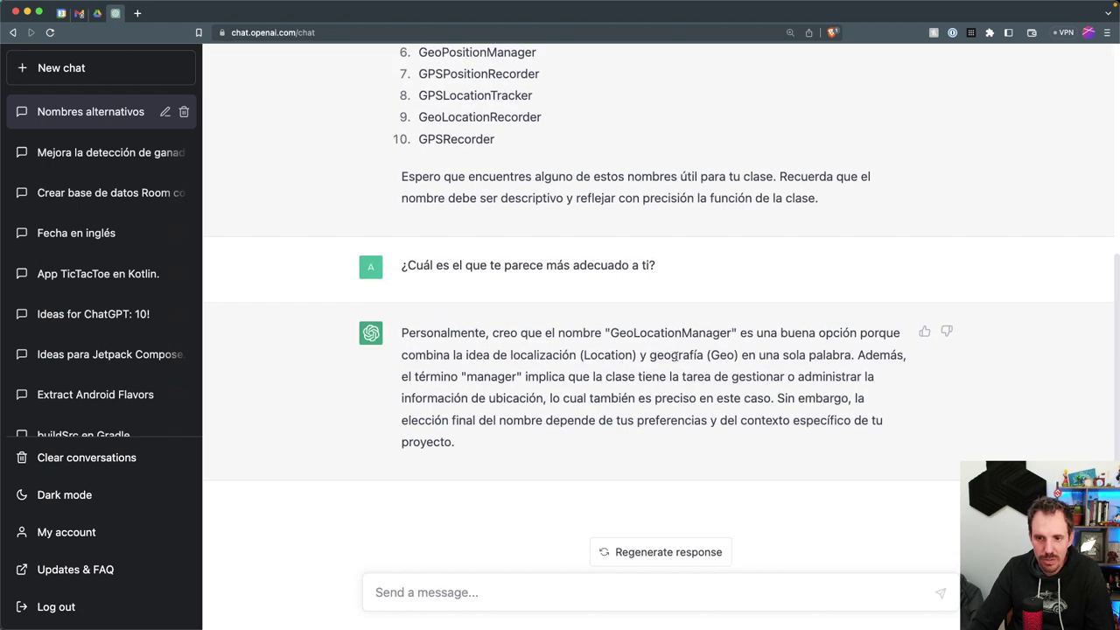